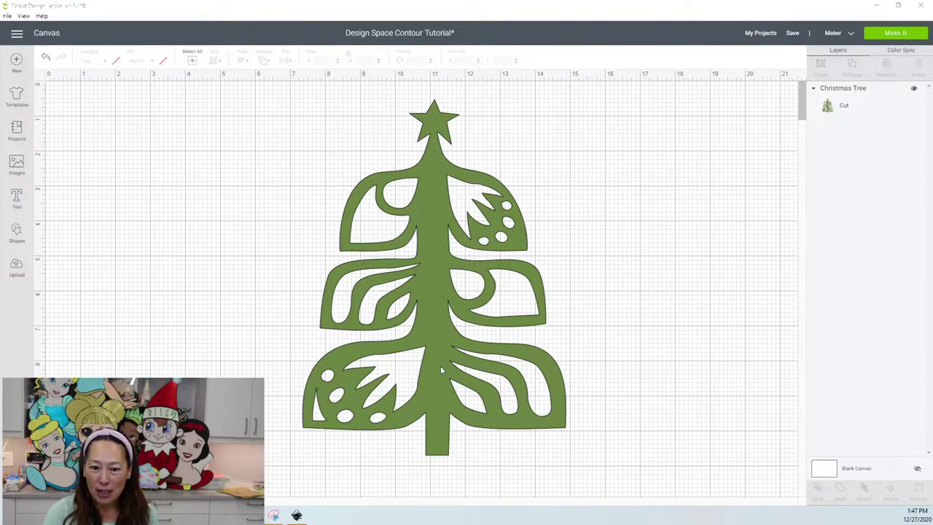
Move the green tree left, then duplicate it beside the original and colour the copy yellow
left_click_drag(429, 254, 232, 253)
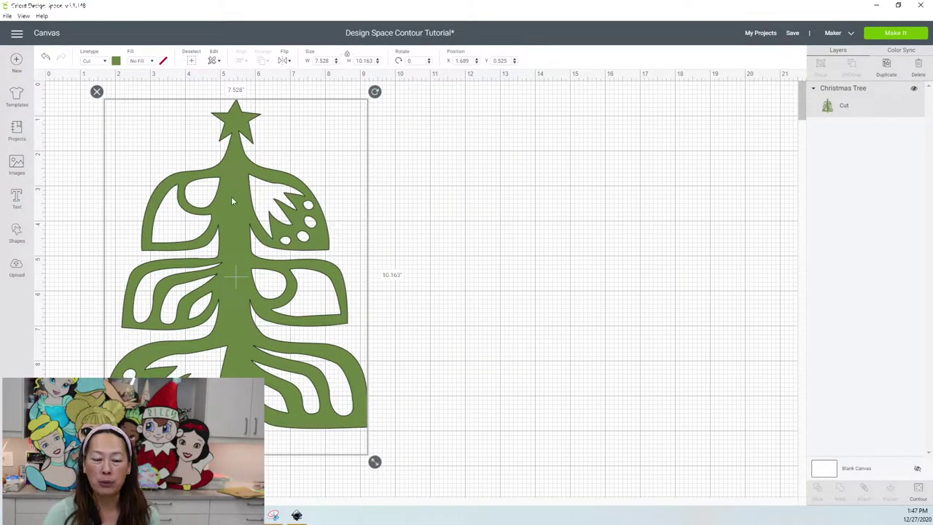
key("ctrl+d")
left_click_drag(325, 188, 623, 175)
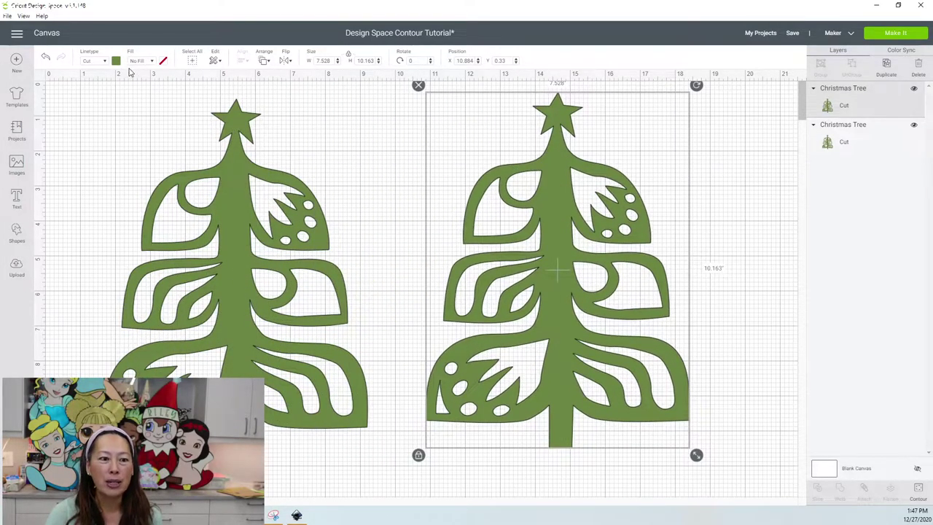
left_click(116, 62)
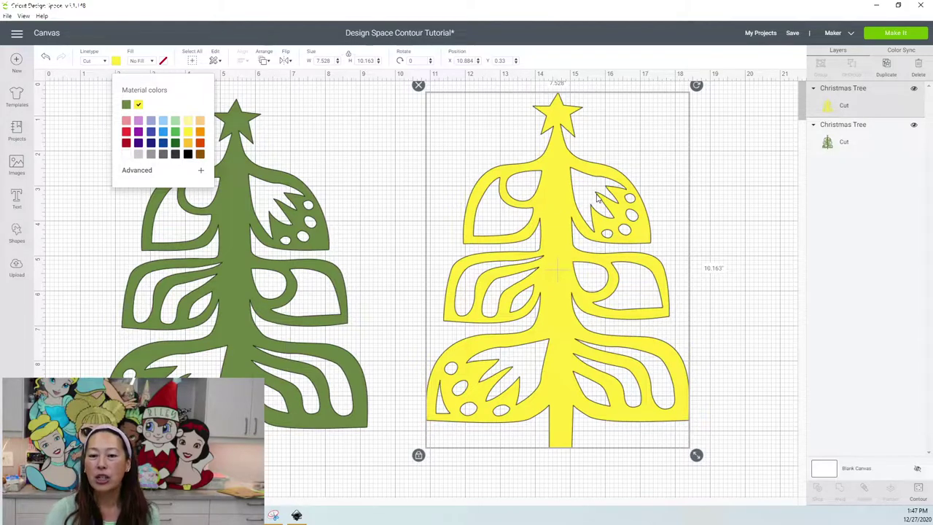
left_click(406, 181)
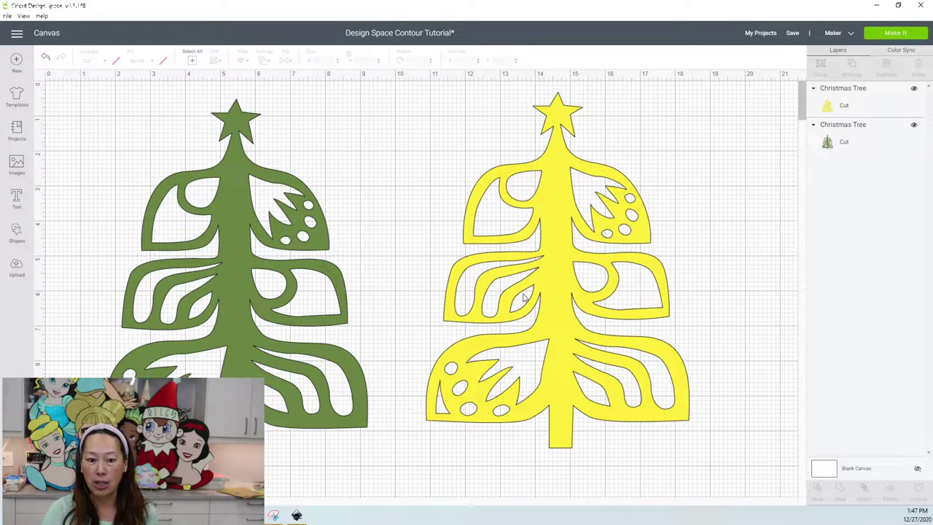
left_click_drag(540, 202, 576, 211)
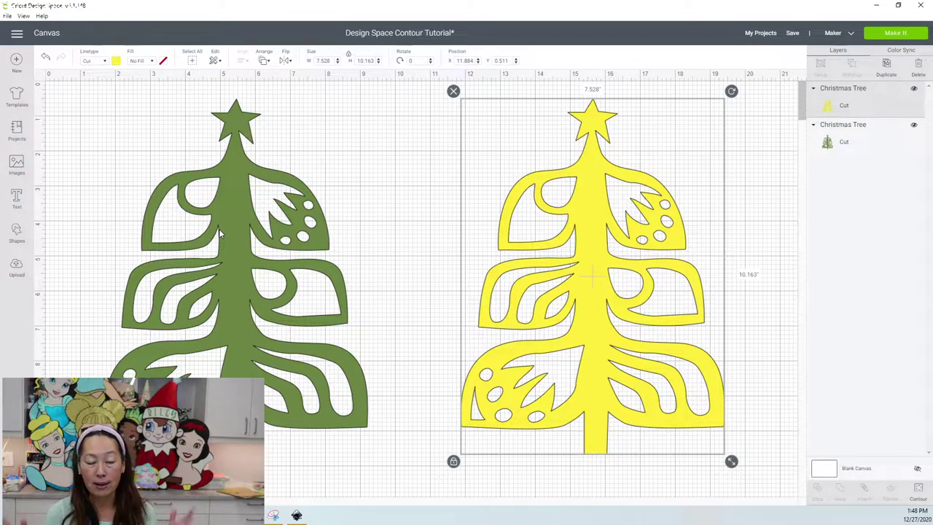
Add an 8.222 × 9.056 square over the green tree, then open the tree's Hide Contour window
left_click(253, 198)
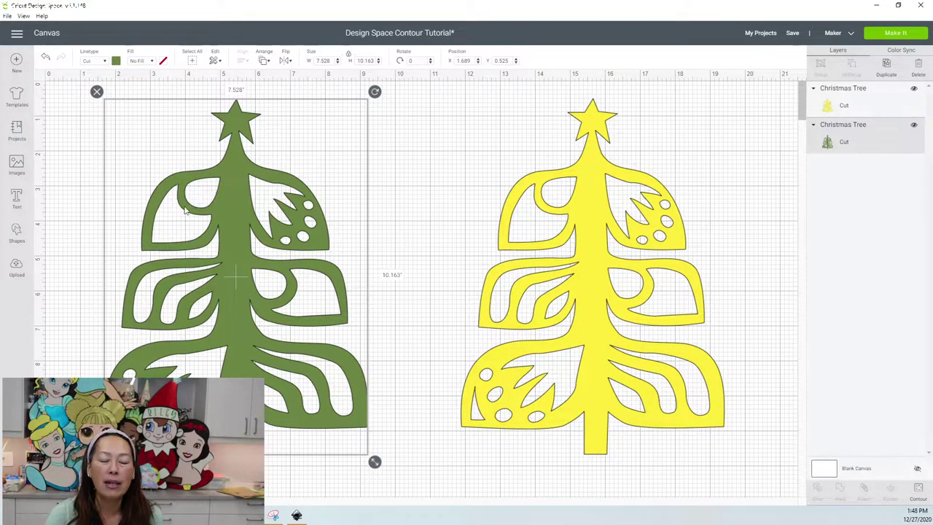
left_click(16, 241)
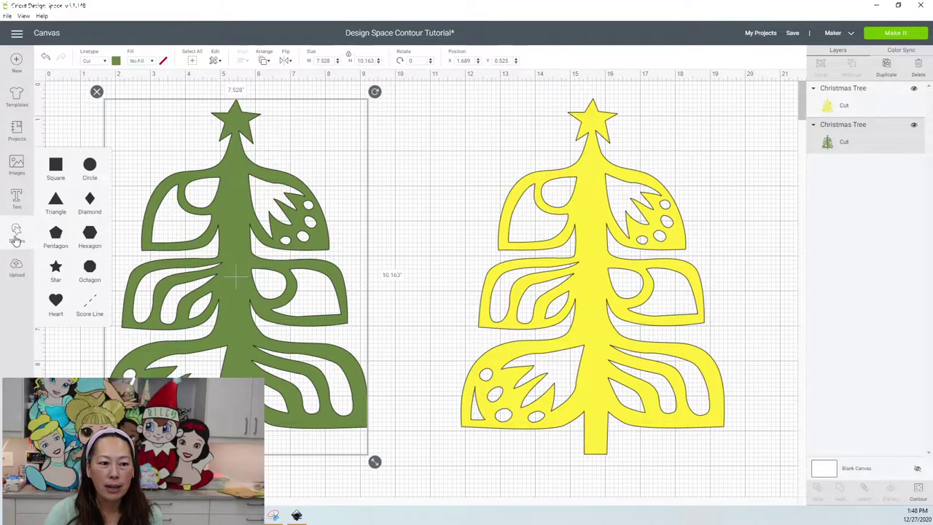
left_click(54, 170)
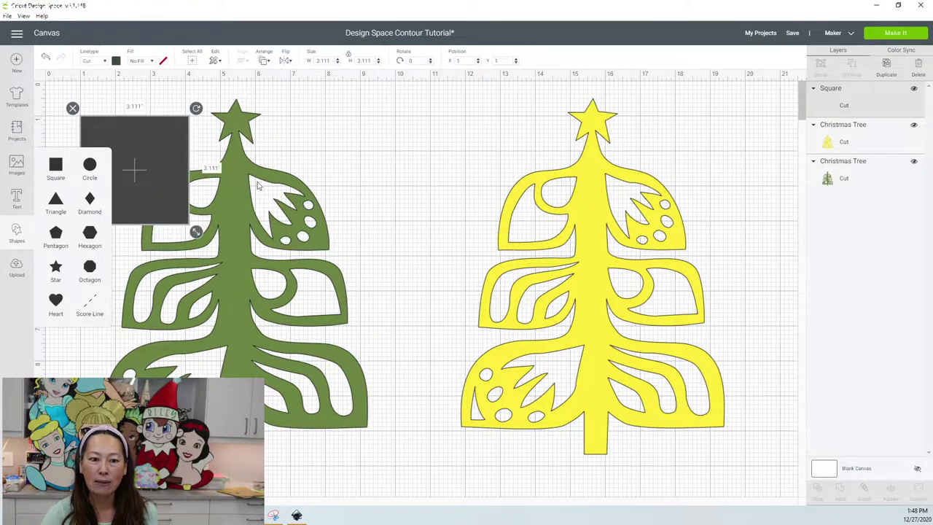
left_click_drag(175, 181, 215, 176)
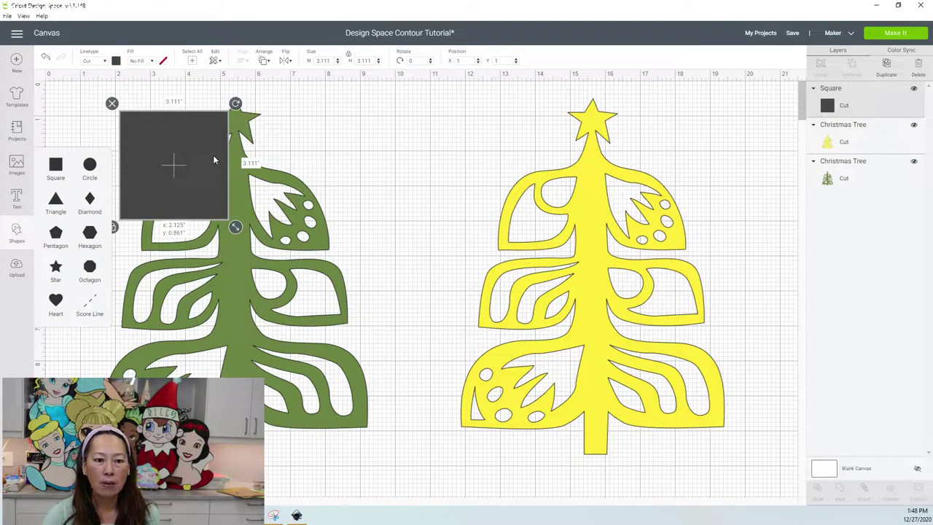
left_click_drag(228, 218, 228, 190)
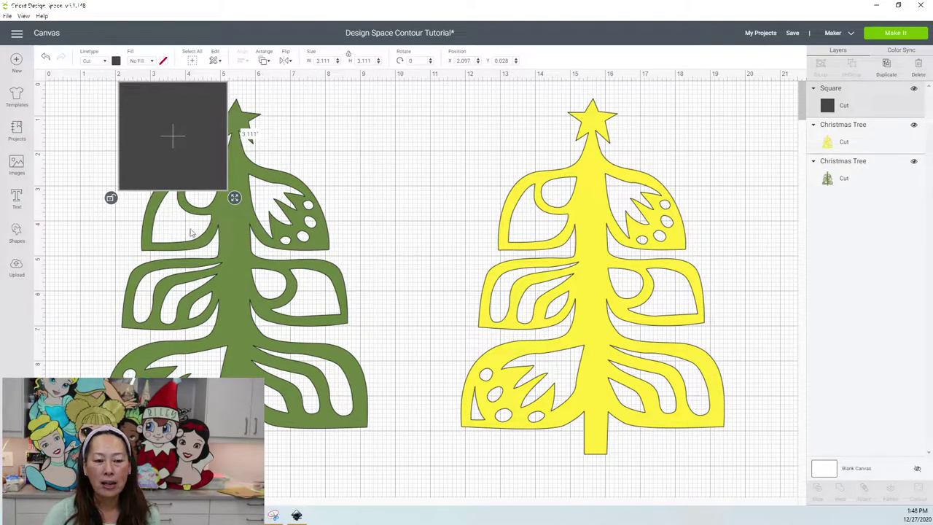
left_click_drag(235, 198, 414, 406)
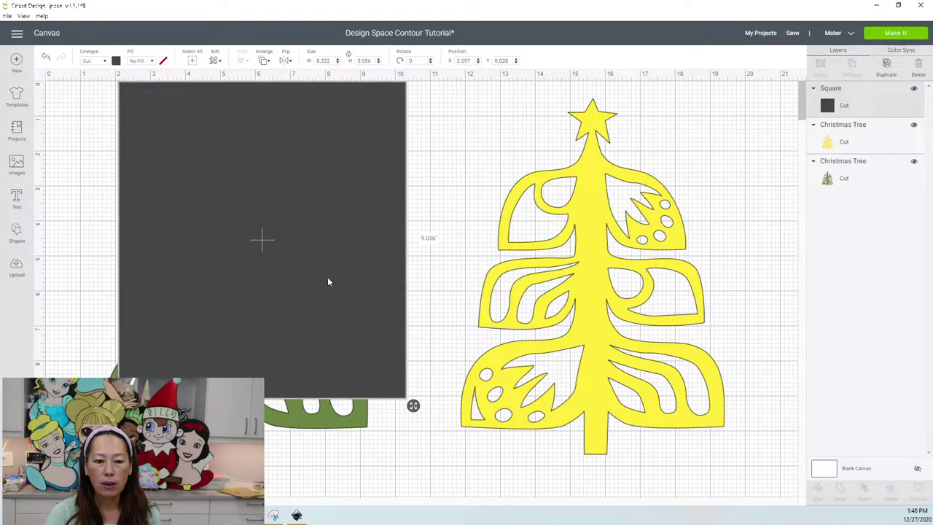
left_click_drag(328, 284, 244, 282)
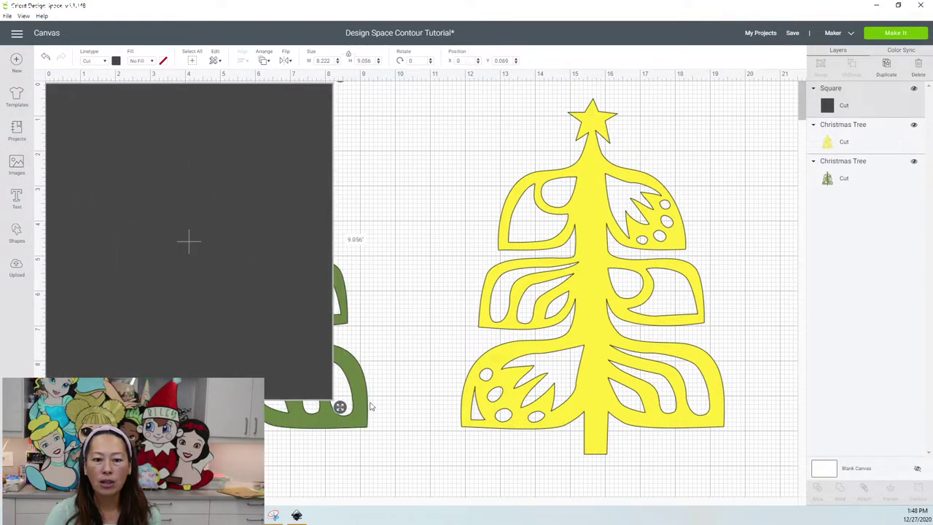
left_click(845, 169)
left_click(920, 493)
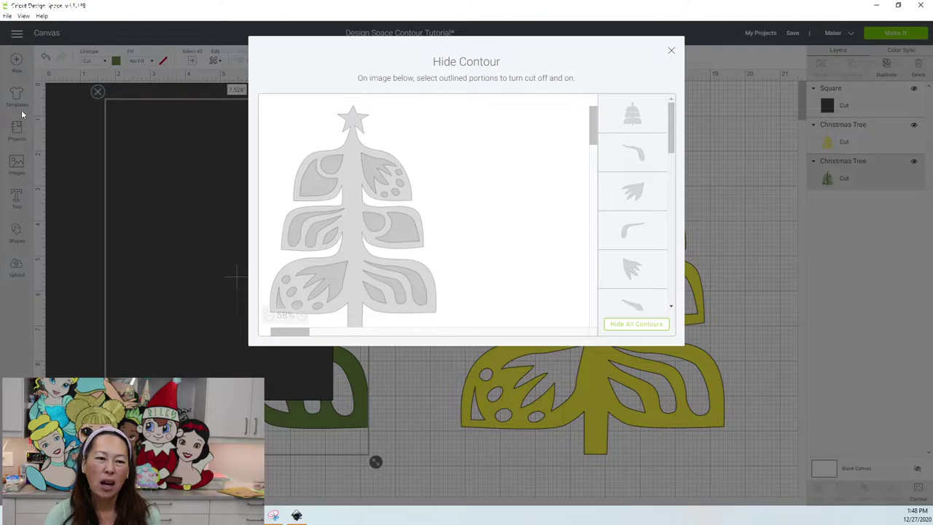
Close Contour unchanged, restore the accidentally deleted green tree, and delete the dark square
left_click(64, 114)
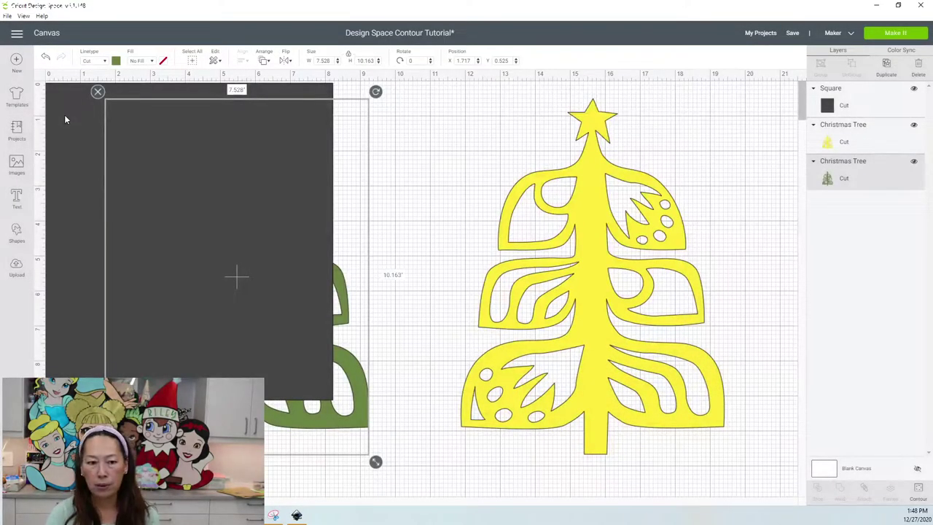
key("Delete")
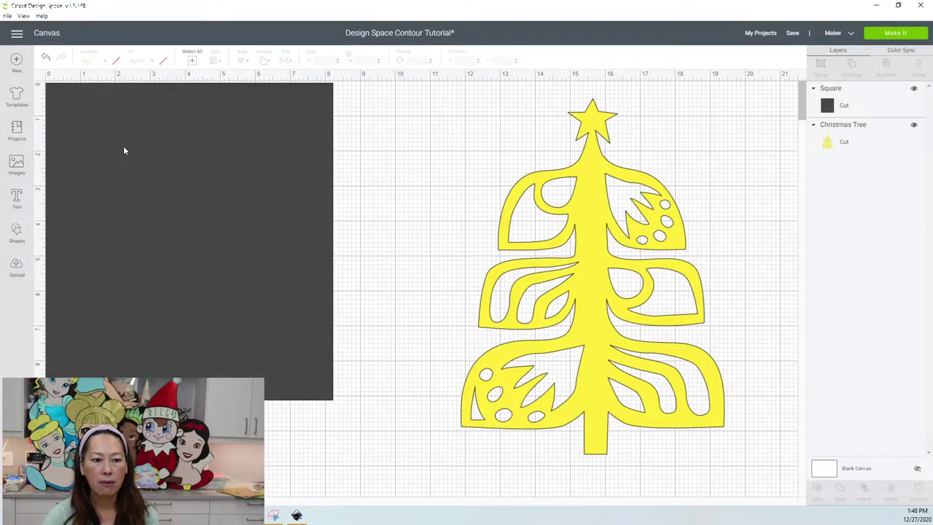
key("ctrl+z")
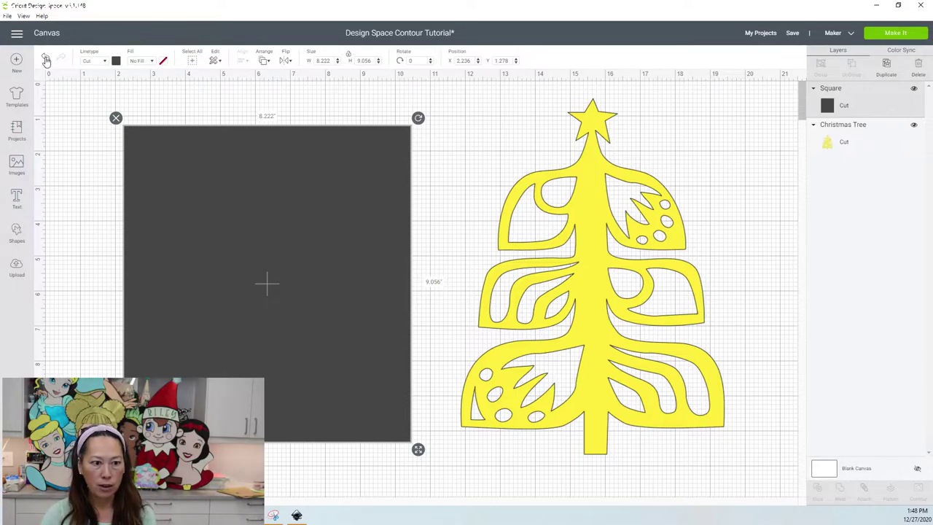
left_click(45, 59)
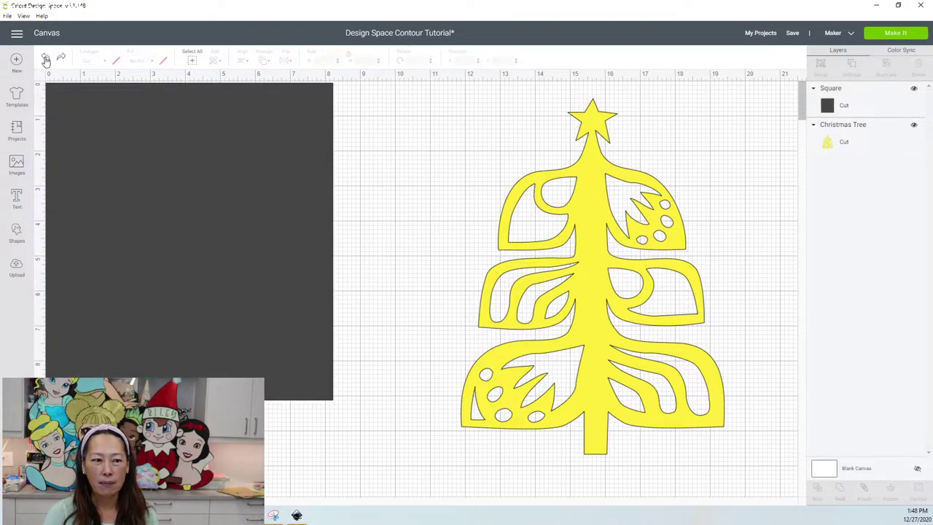
left_click(45, 60)
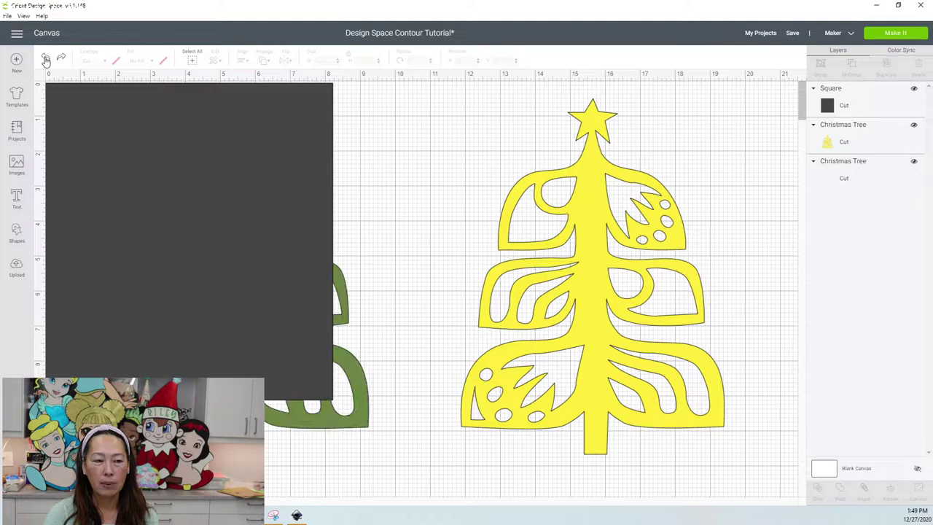
left_click(280, 151)
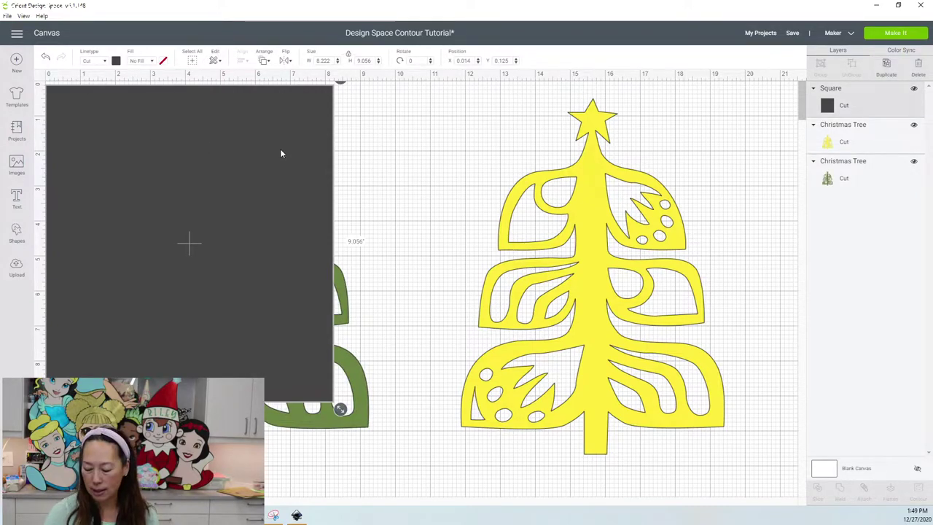
key("Delete")
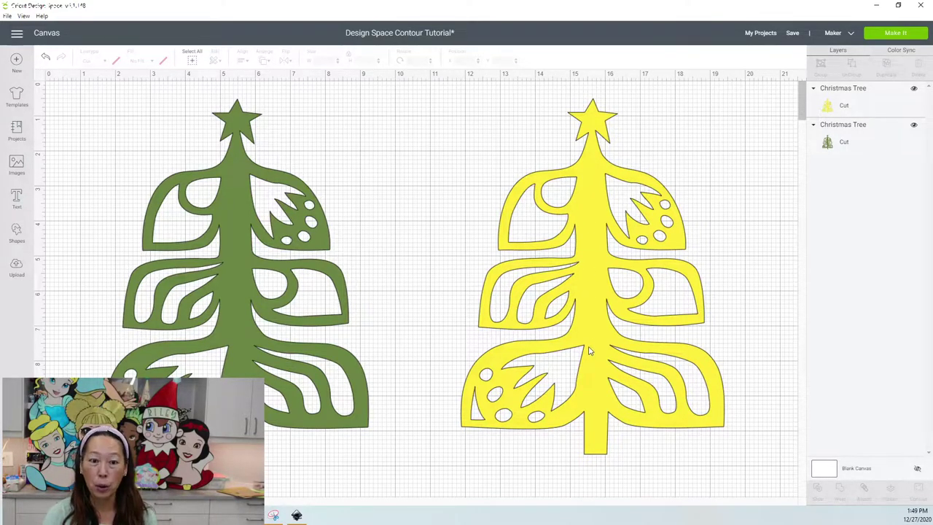
Hide the green tree's outer contour, keeping its 6.824 × 7.111 leaf-and-dot inserts, and reposition them
left_click(246, 210)
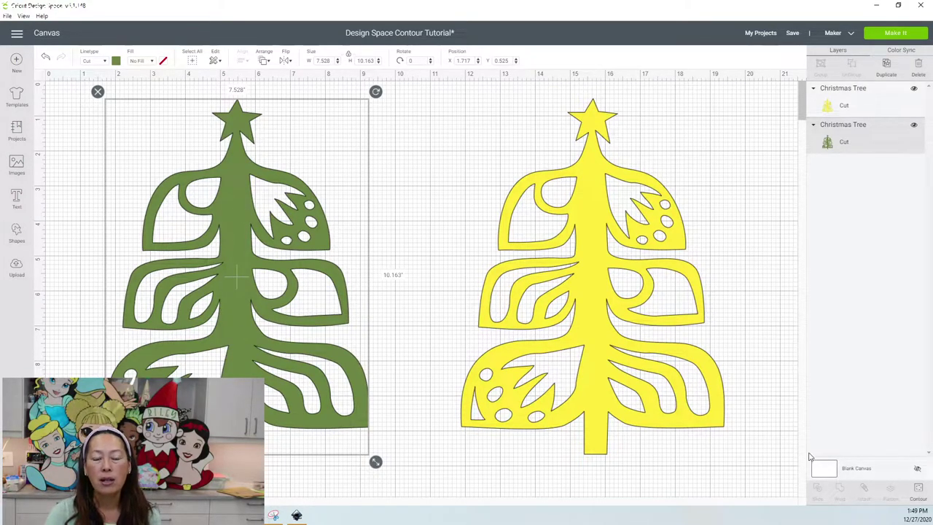
left_click(919, 493)
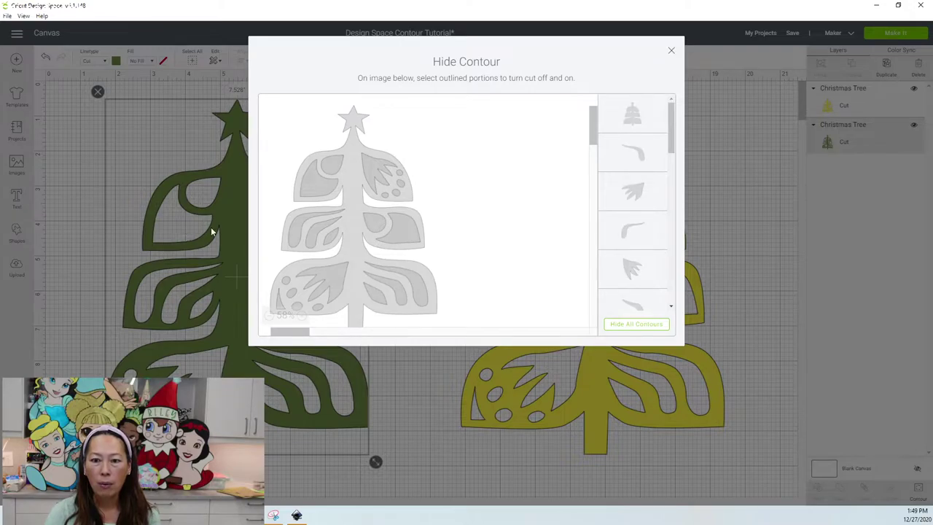
left_click(351, 122)
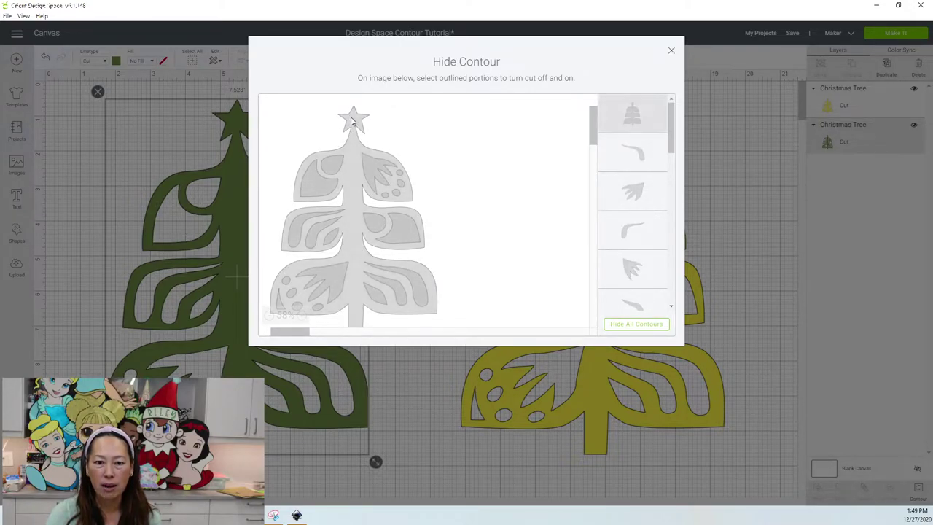
left_click(673, 53)
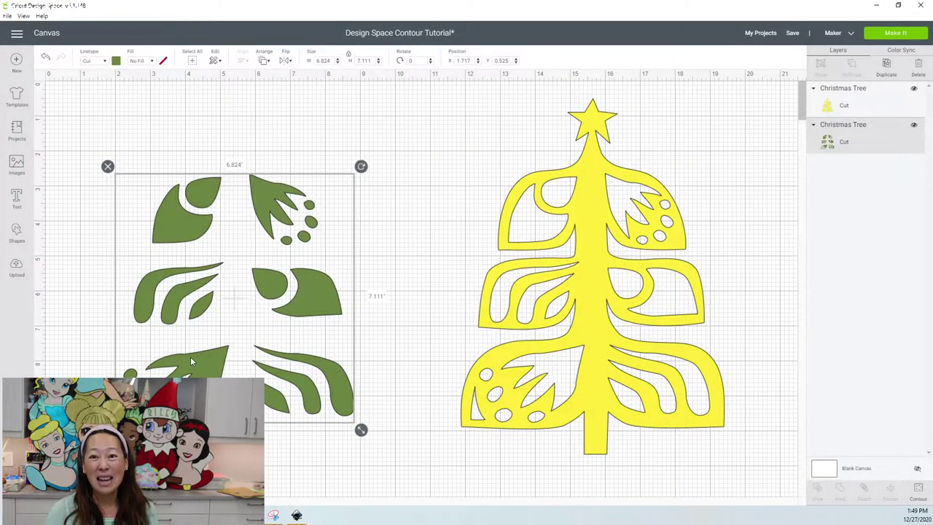
left_click_drag(285, 199, 278, 169)
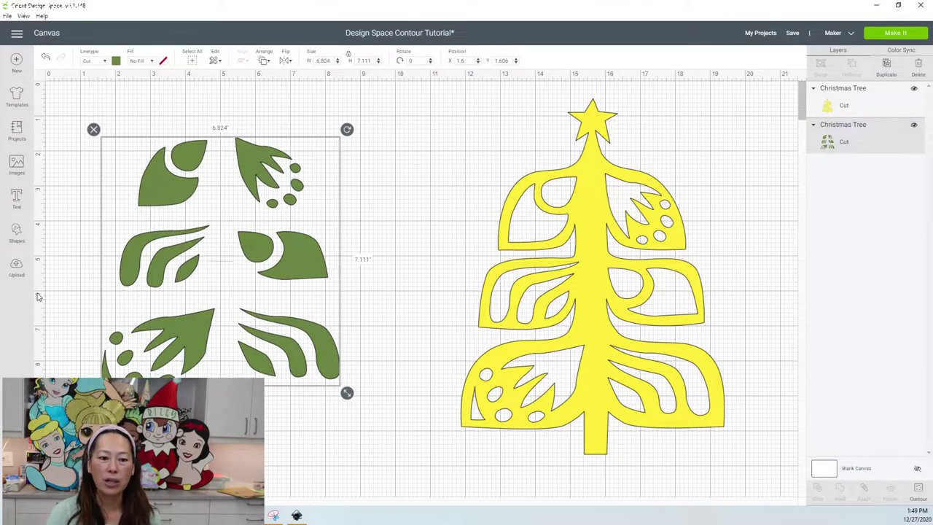
Add an enlarged square under the lower green leaf and slice the two together
left_click(19, 231)
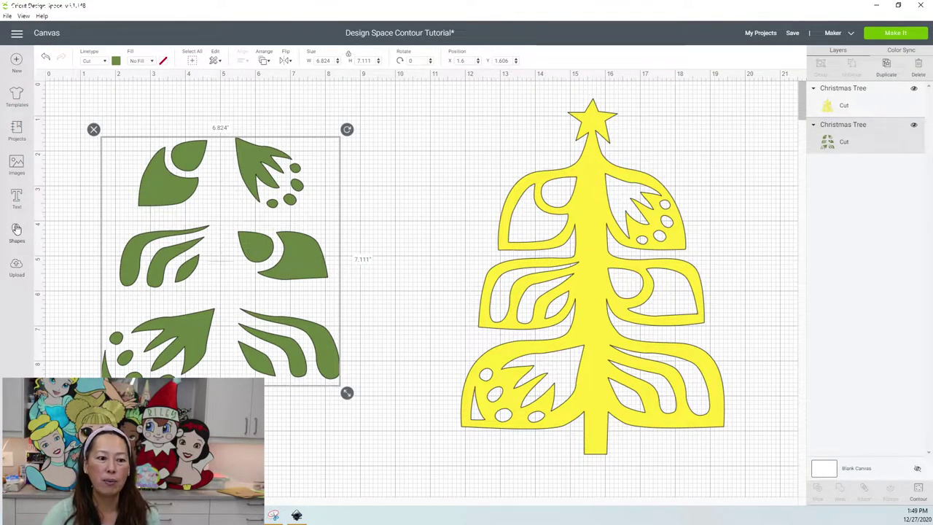
left_click(45, 169)
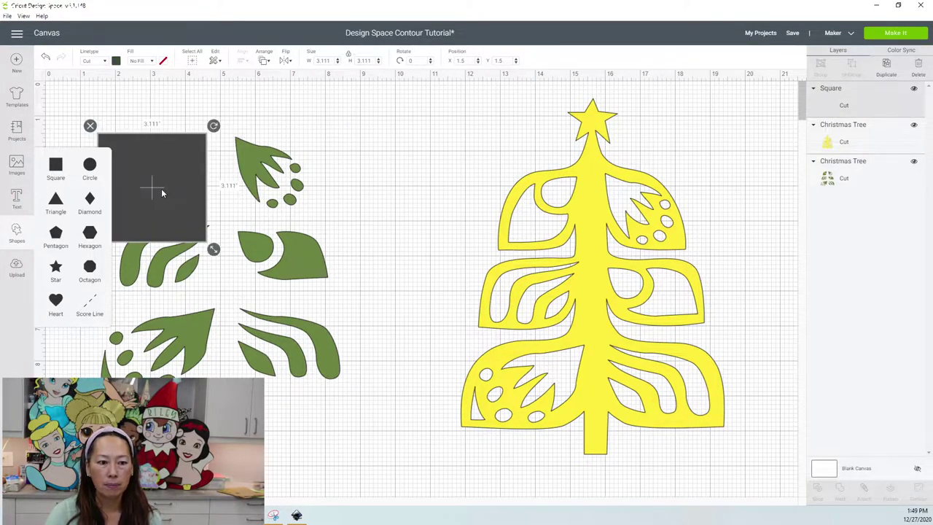
left_click_drag(216, 251, 307, 337)
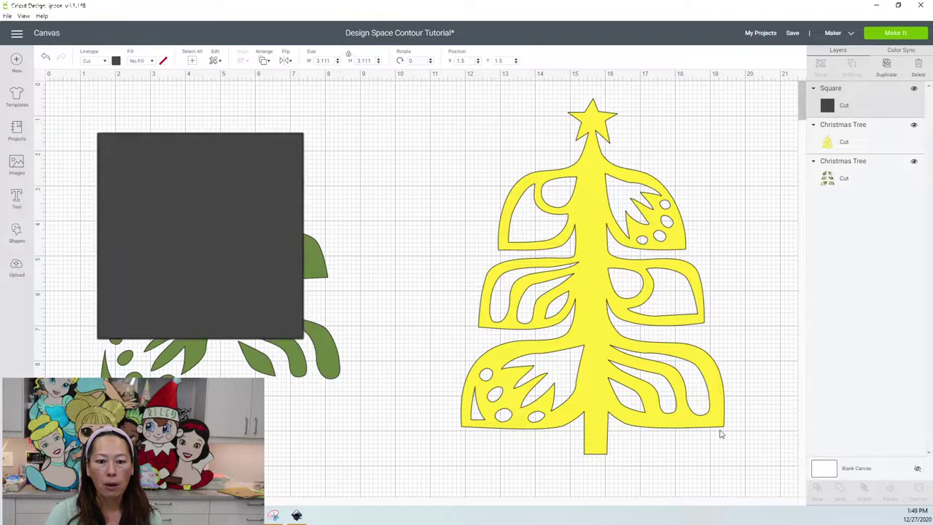
left_click_drag(255, 208, 350, 370)
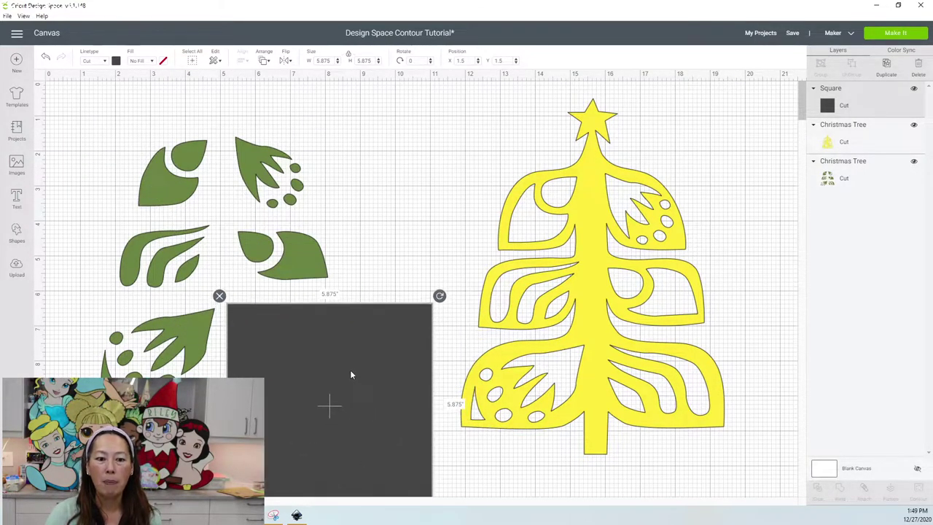
left_click(52, 316)
left_click_drag(61, 299, 292, 251)
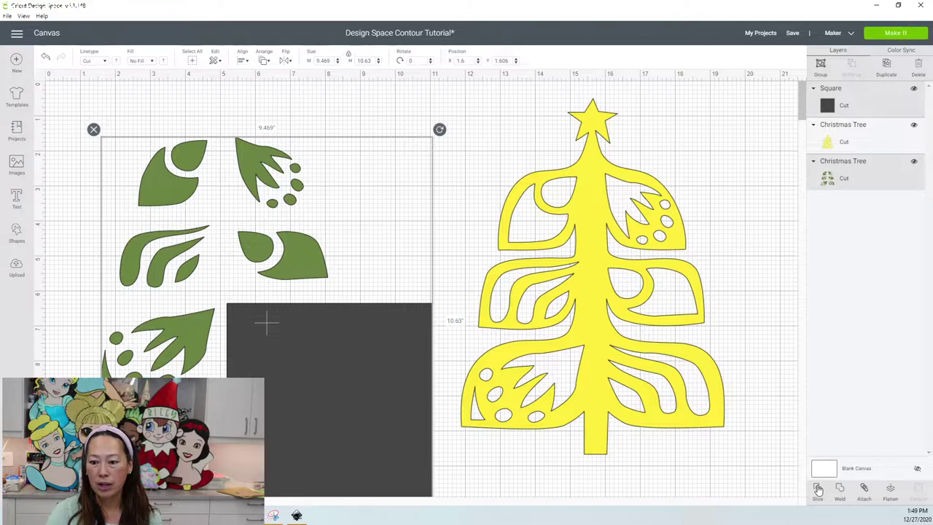
left_click(583, 457)
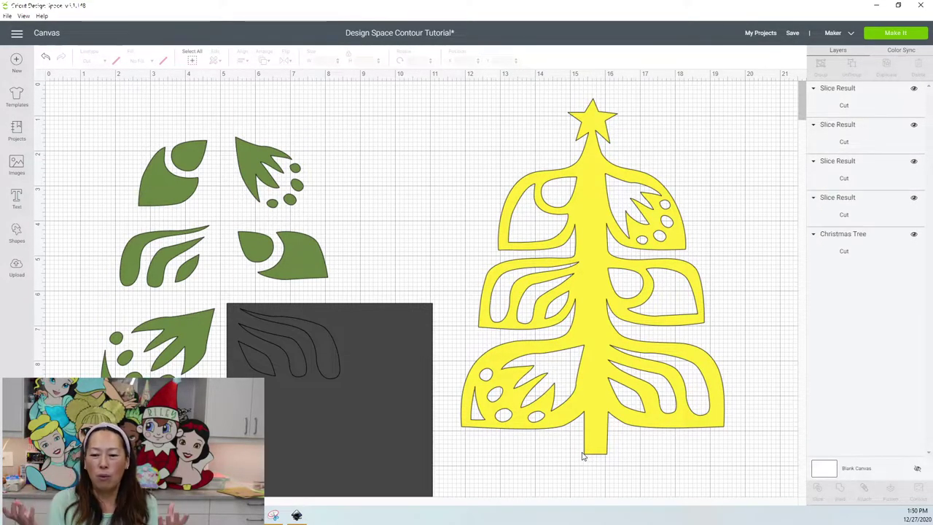
Separate the 2.91 × 2.012 dark leaf cut-out from the square and place it left of the tree
left_click_drag(351, 392, 335, 458)
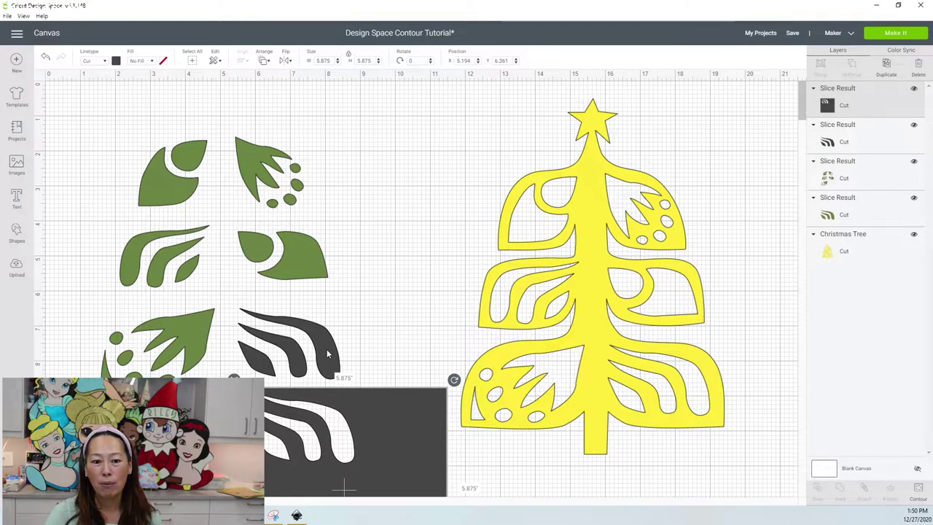
left_click_drag(327, 353, 331, 417)
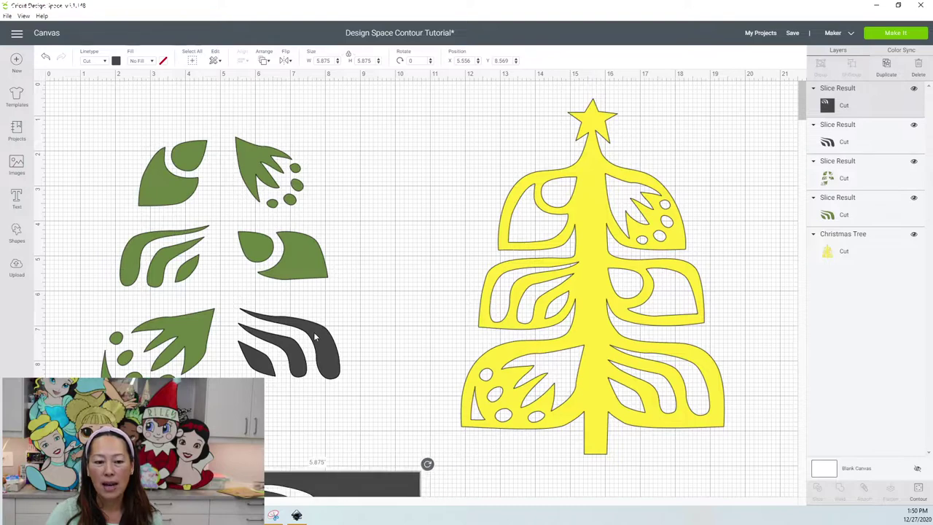
left_click(322, 335)
left_click_drag(322, 335, 479, 311)
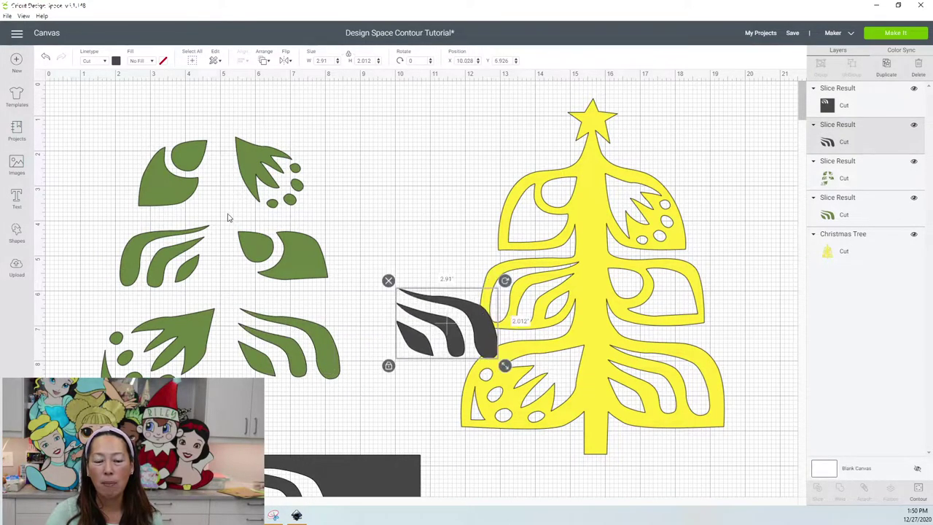
left_click_drag(227, 218, 182, 184)
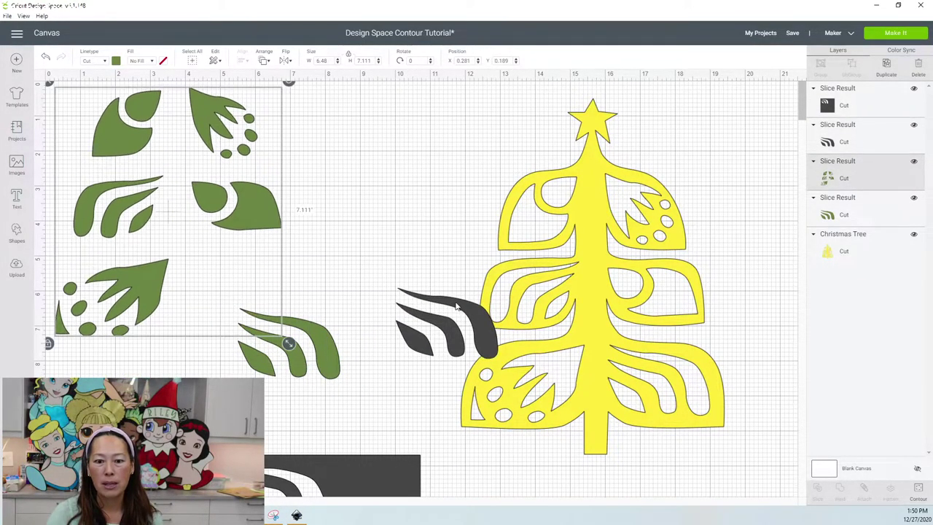
left_click_drag(438, 302, 340, 199)
left_click_drag(398, 155, 420, 141)
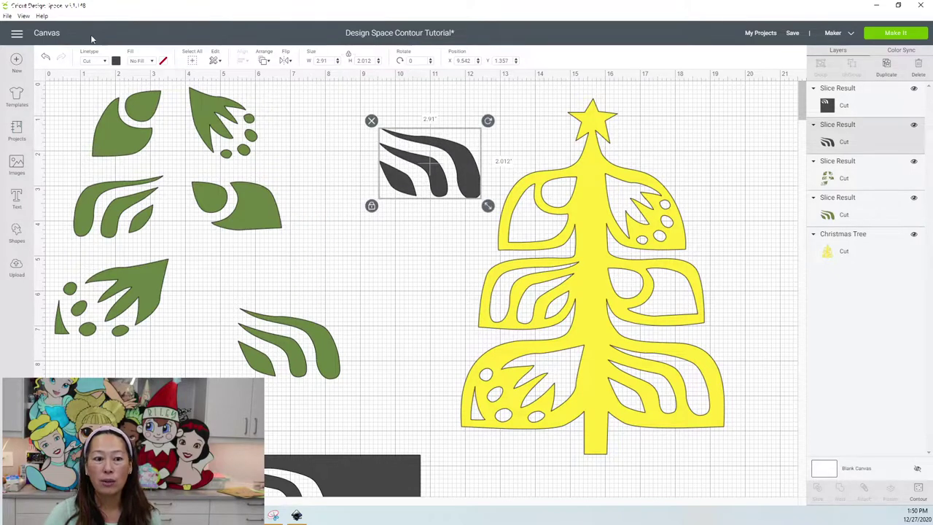
Colour the 2.91 × 2.012 sliced leaf light blue and place it at X 8.319, Y 1.44
left_click(116, 61)
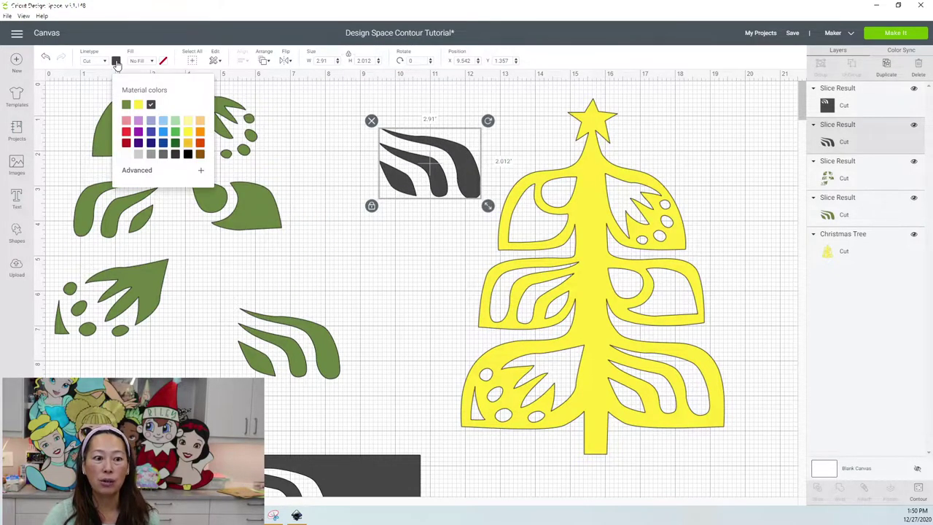
left_click(163, 123)
left_click_drag(478, 159, 461, 349)
left_click_drag(380, 467, 328, 387)
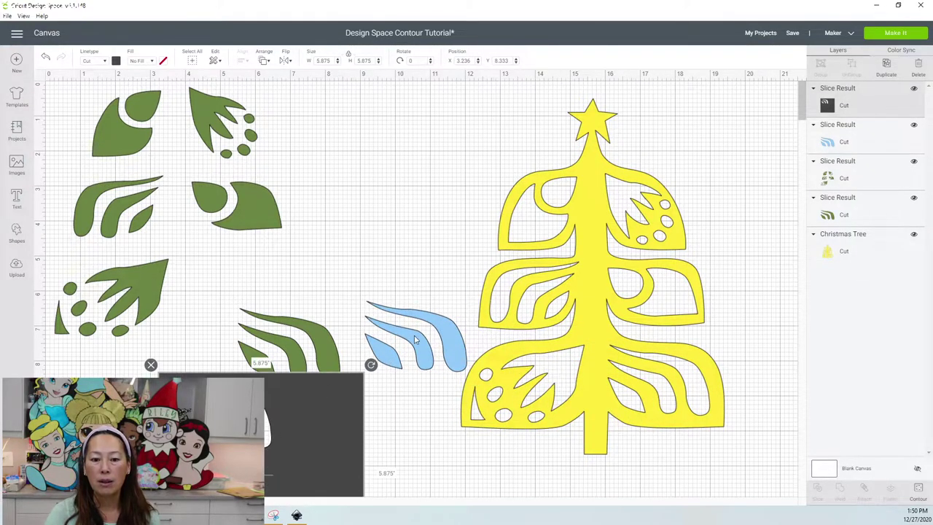
left_click_drag(413, 340, 378, 256)
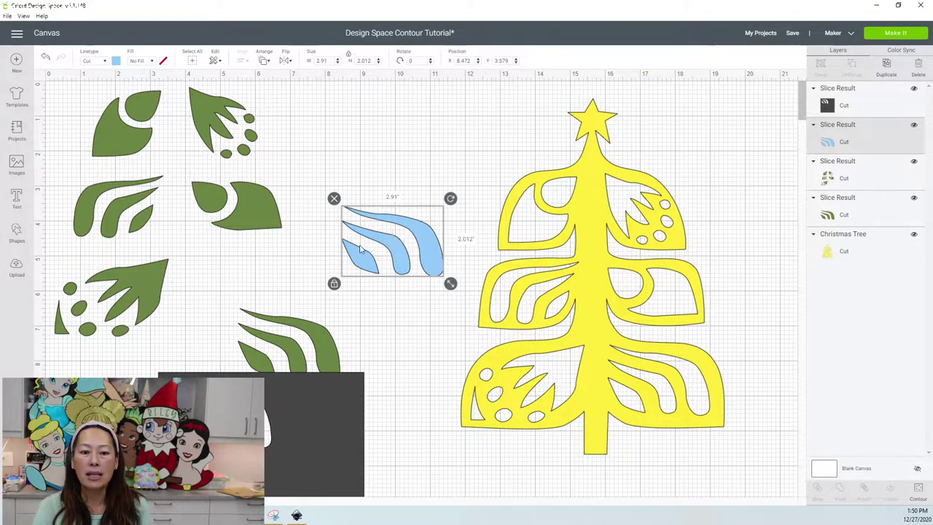
left_click_drag(421, 210, 414, 136)
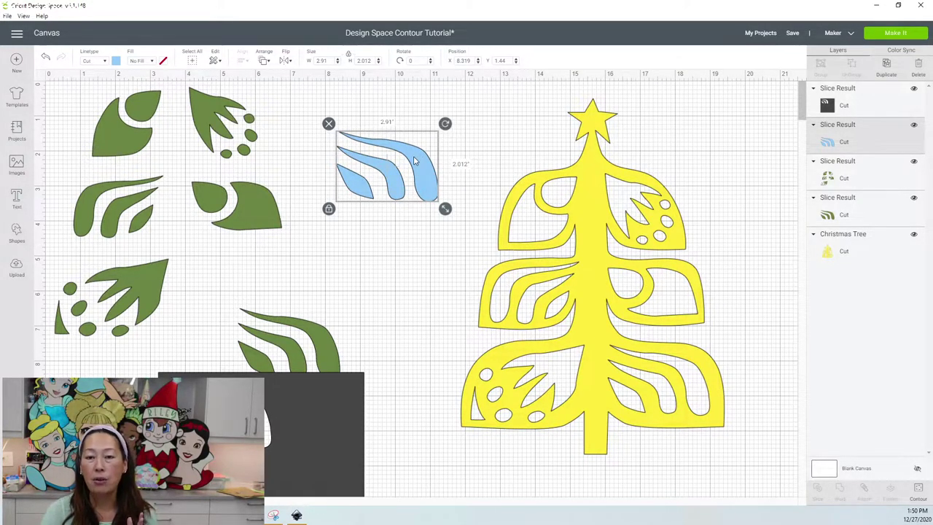
Duplicate the blue leaf twice and trim one copy to its top swoosh at X 17.69
left_click(886, 69)
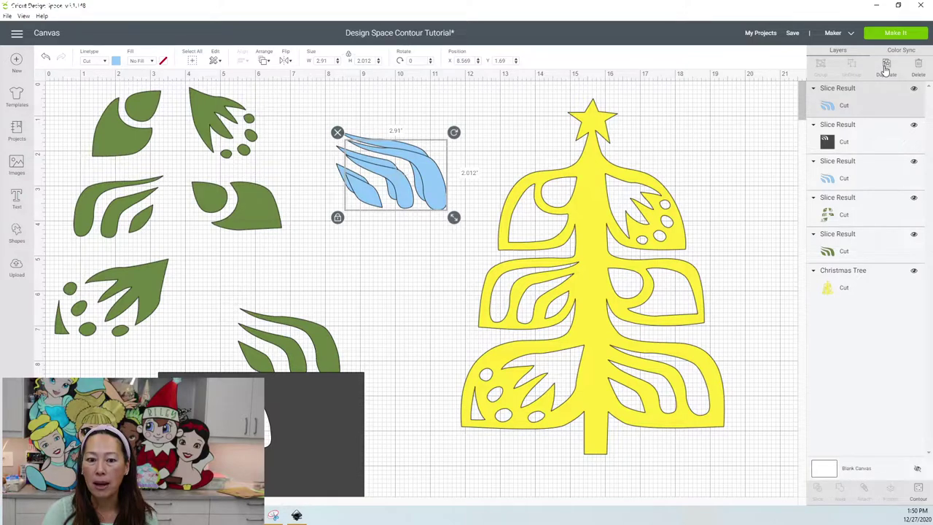
left_click(885, 69)
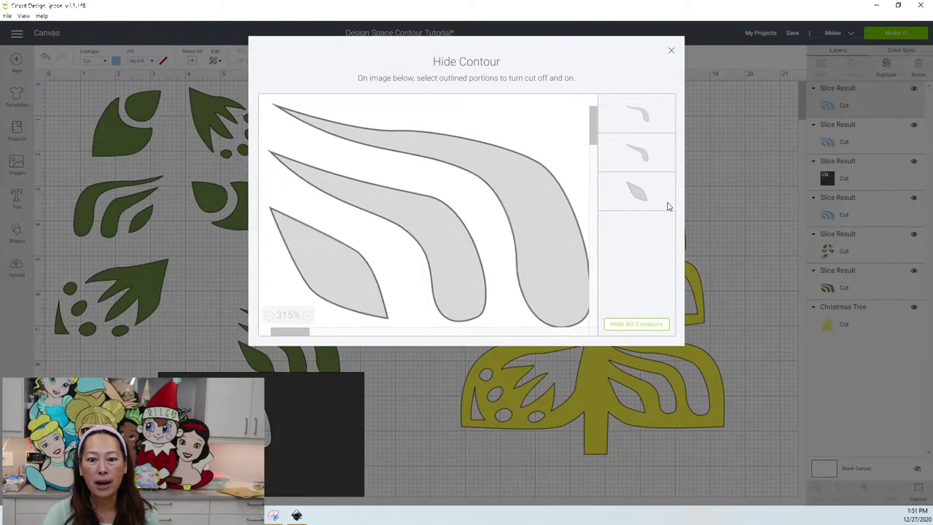
left_click(654, 167)
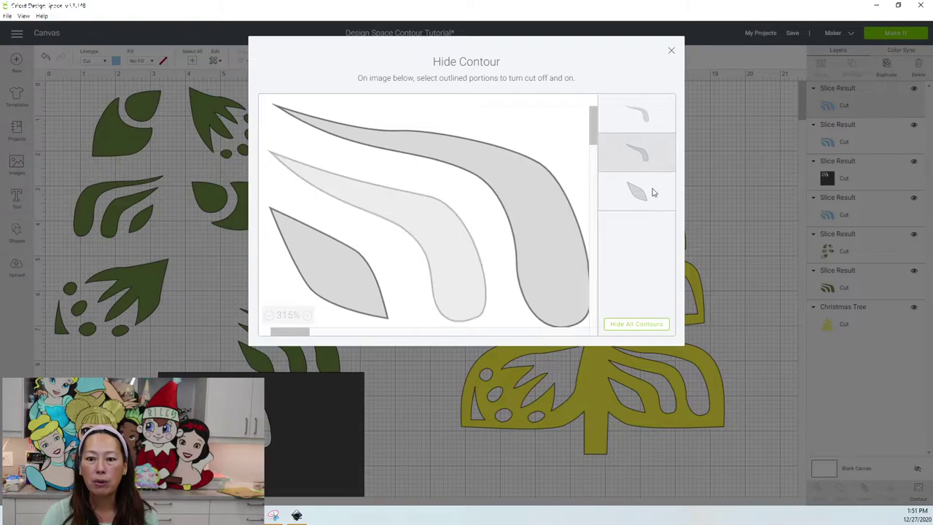
left_click(654, 191)
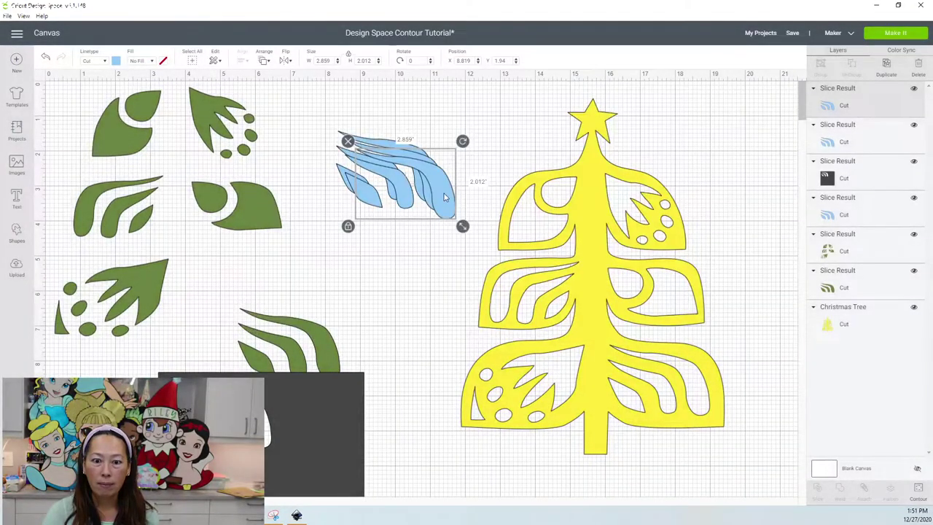
left_click_drag(444, 197, 754, 165)
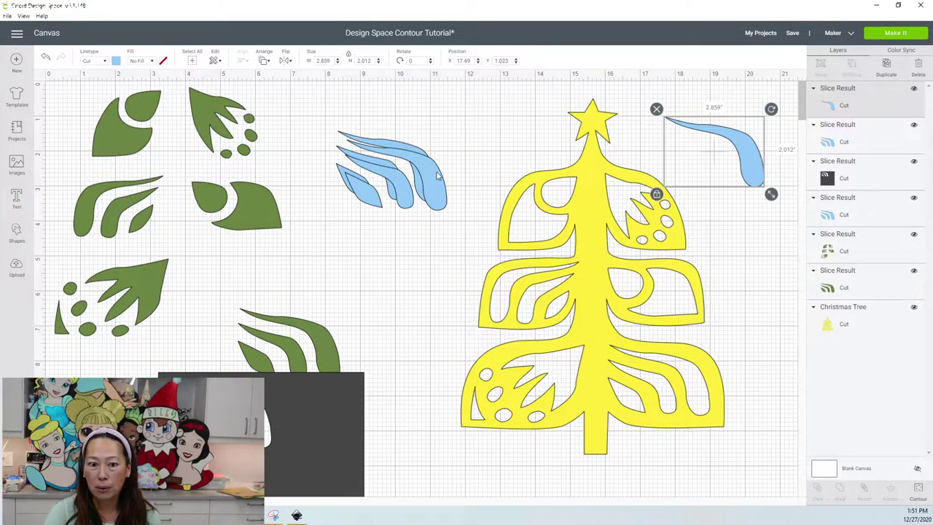
Trim another blue copy to its middle swoosh, colour it pink, and set it beside the top swoosh
left_click_drag(405, 178, 417, 275)
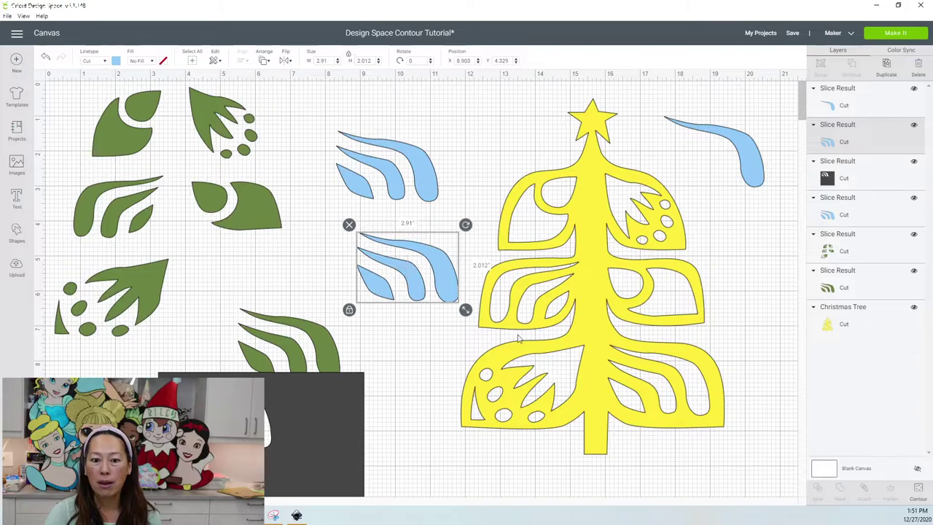
left_click(916, 488)
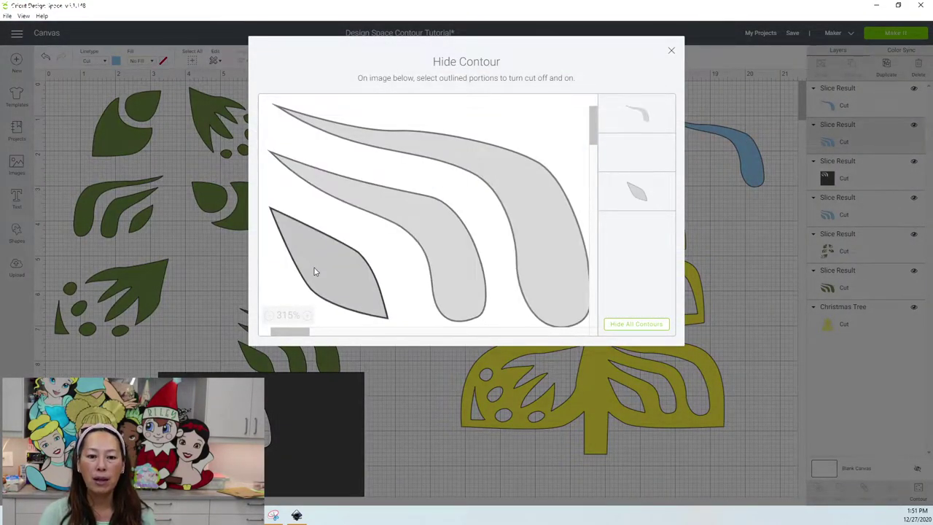
left_click(314, 270)
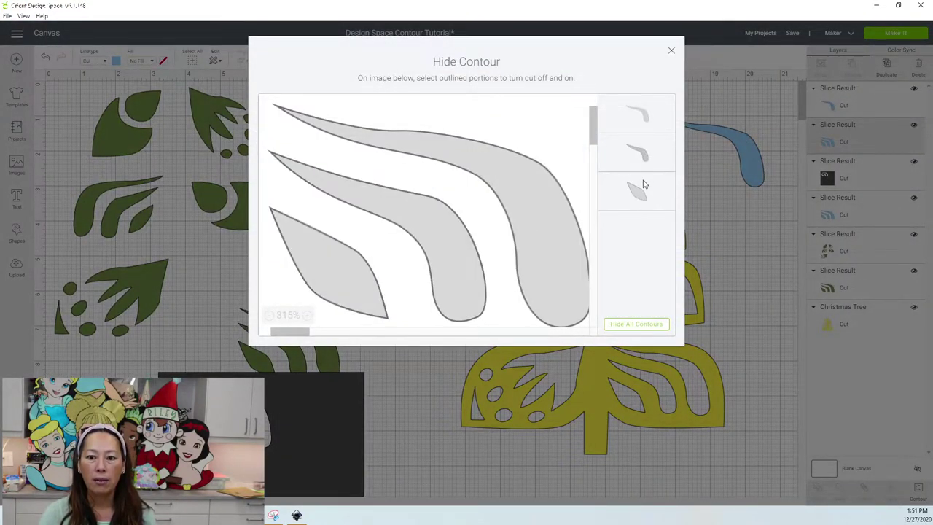
left_click(652, 120)
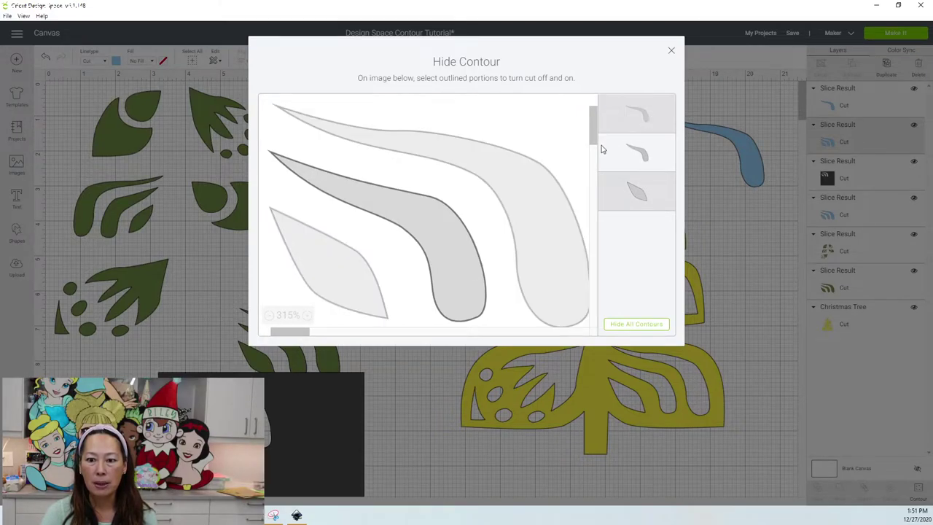
left_click(671, 54)
left_click_drag(412, 274, 714, 158)
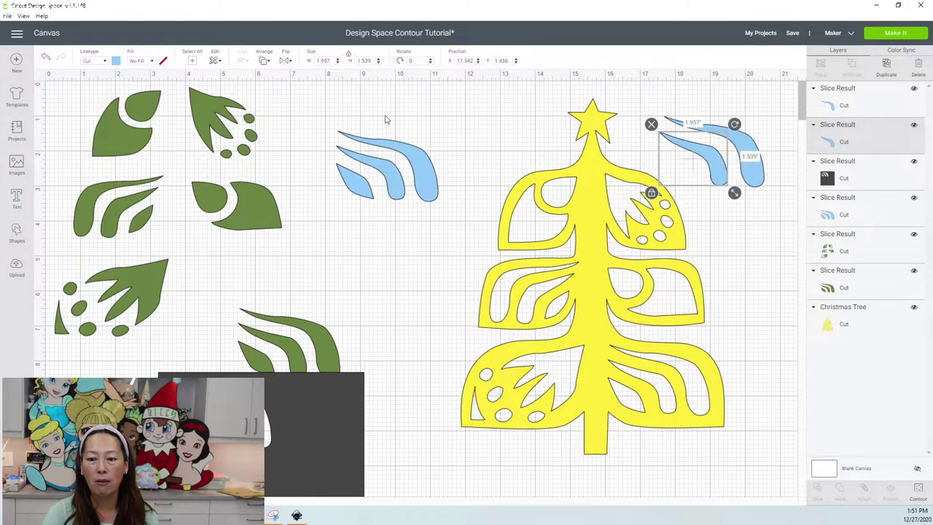
left_click(117, 62)
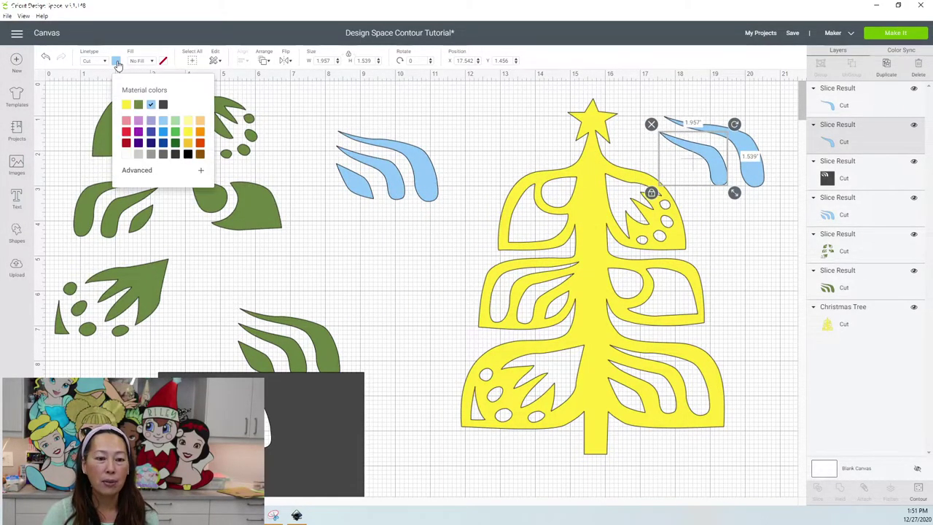
left_click(126, 122)
left_click(390, 184)
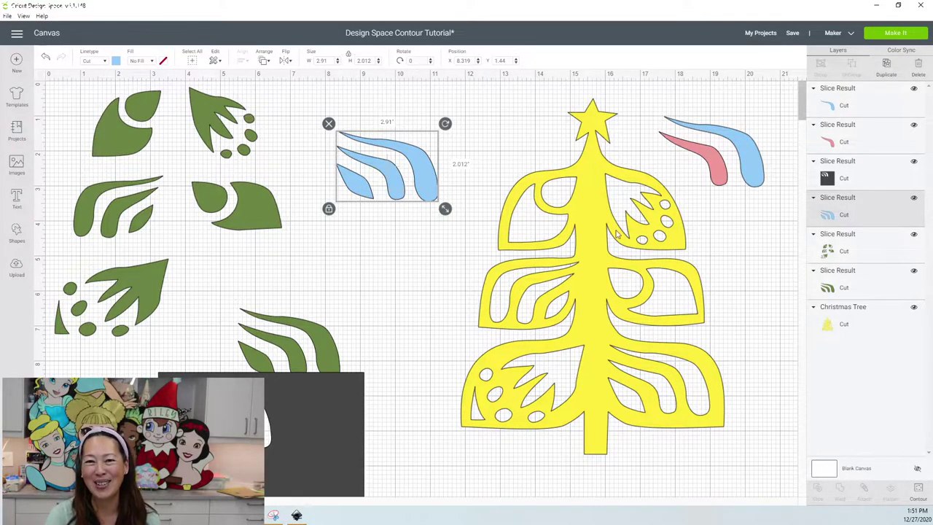
Trim the last blue copy to its small leaf, colour it green, and place it at X 17.639, Y 2.006
left_click(916, 492)
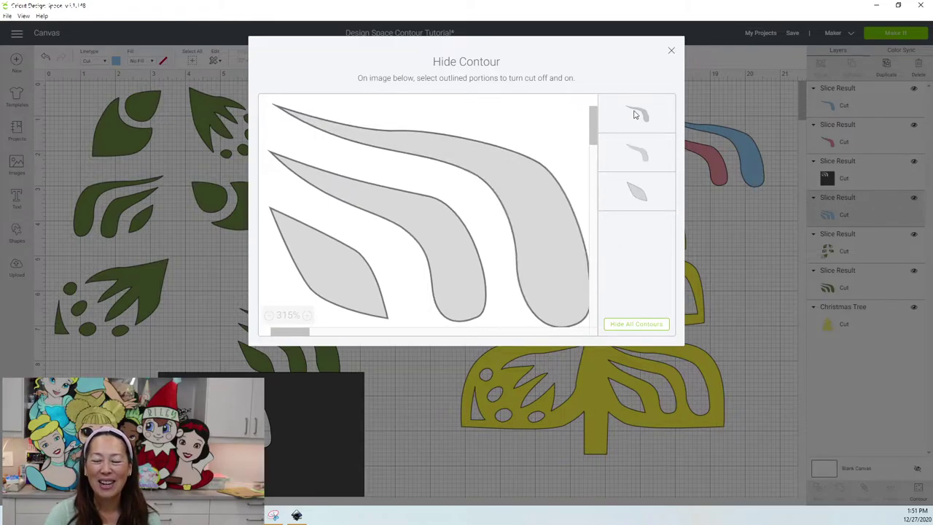
left_click(635, 114)
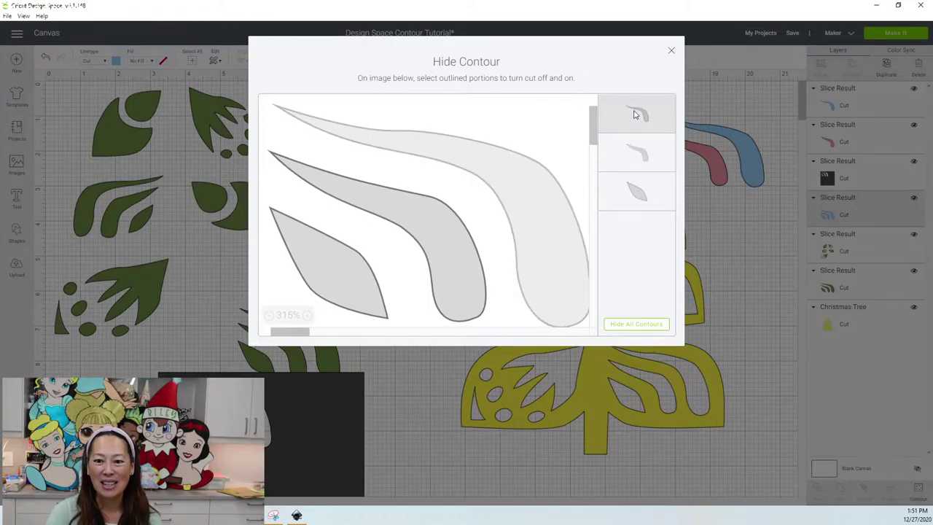
left_click(633, 154)
left_click(670, 50)
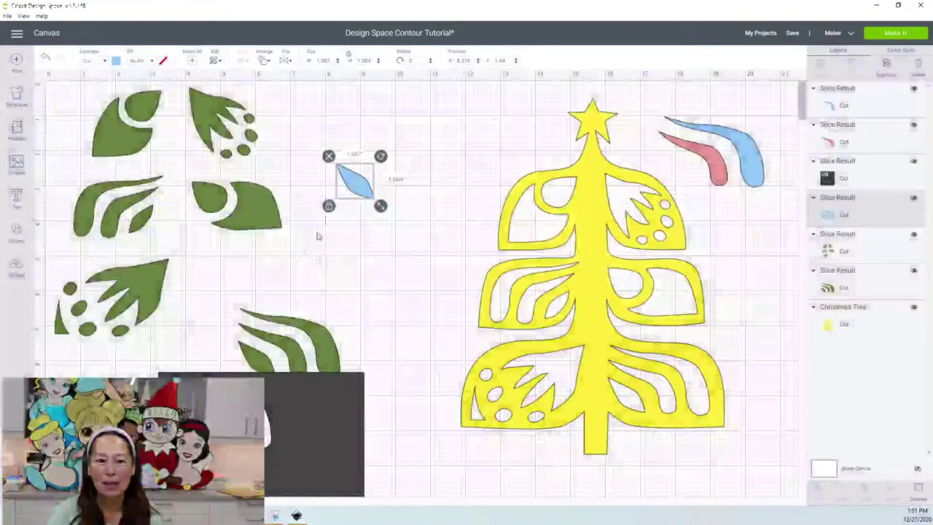
left_click(114, 61)
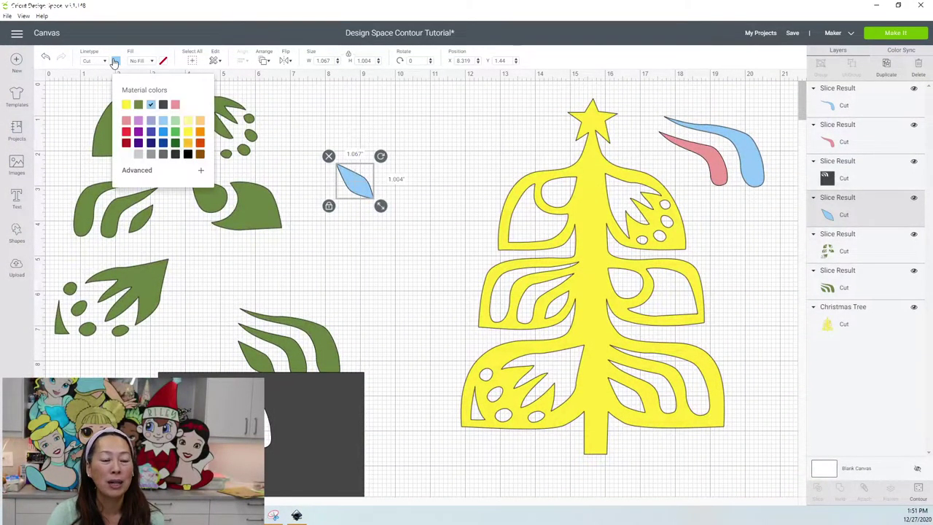
left_click(174, 138)
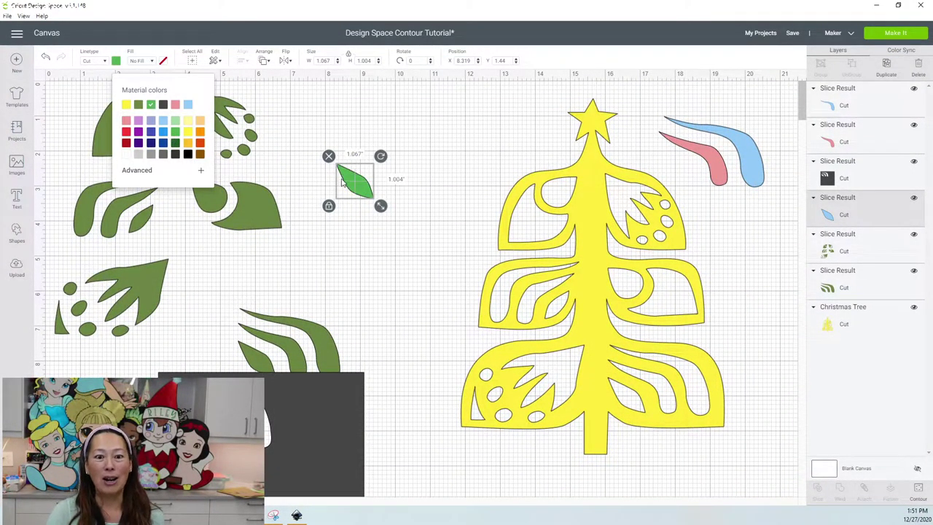
left_click_drag(342, 182, 676, 173)
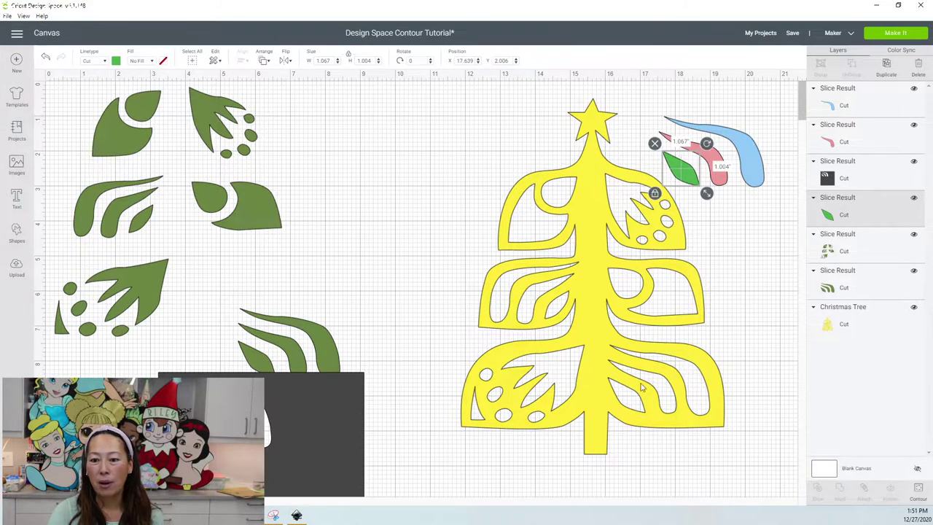
Delete the spare striped green leaf and move the green leaf group to the right
left_click(335, 347)
left_click_drag(327, 342, 379, 279)
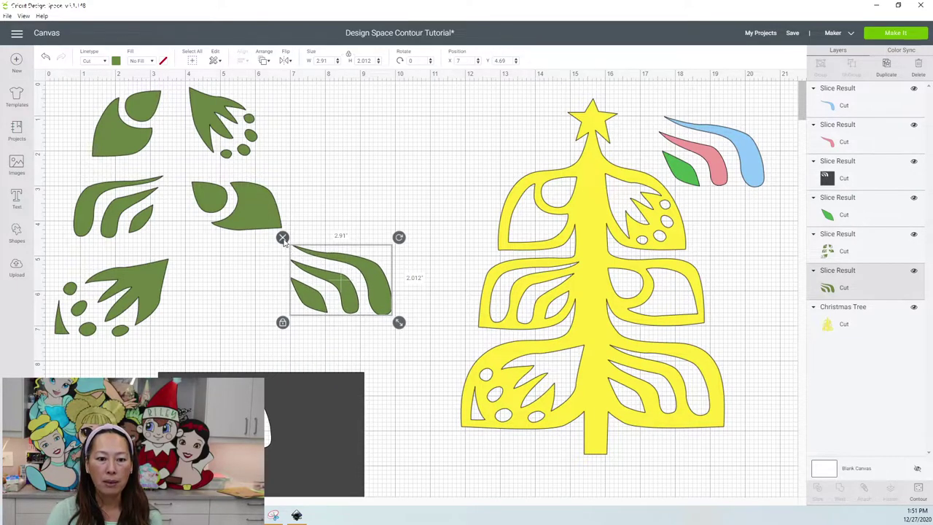
left_click(283, 239)
left_click(262, 217)
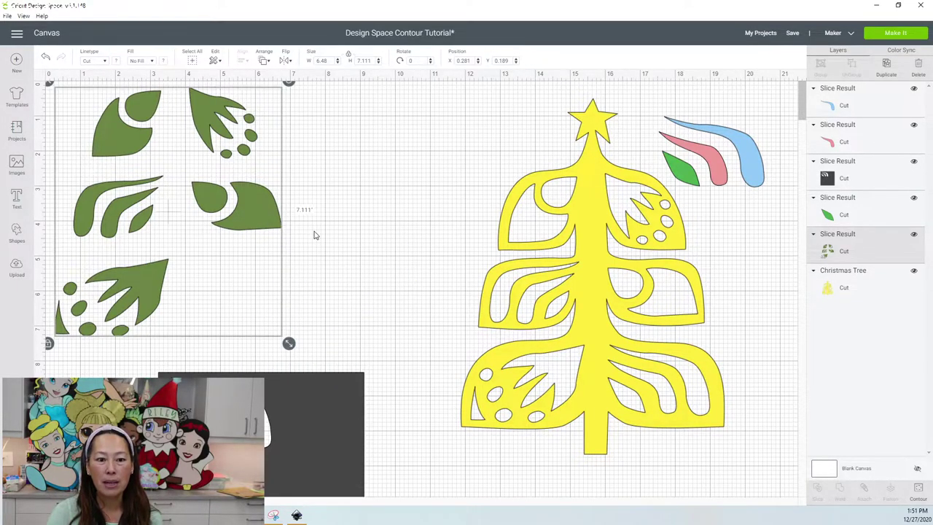
left_click_drag(194, 204, 258, 230)
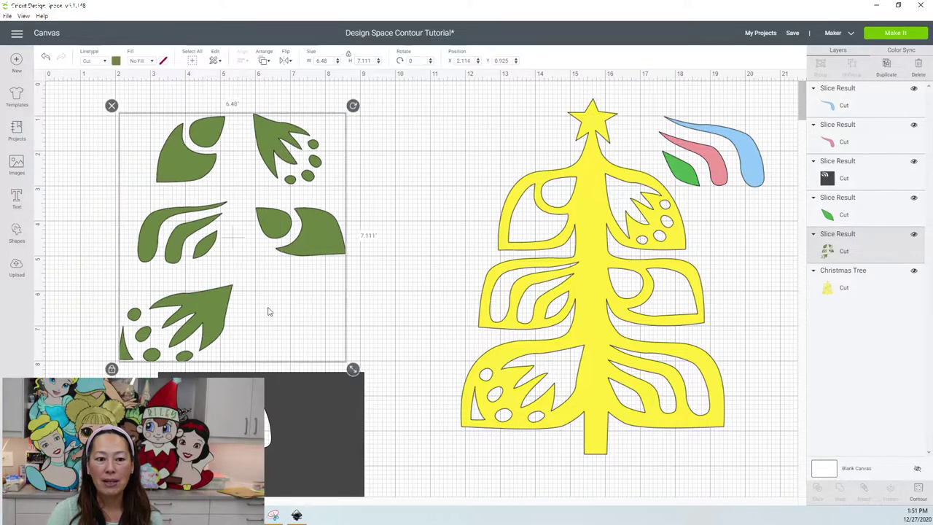
key("ctrl+z")
left_click_drag(254, 182, 526, 254)
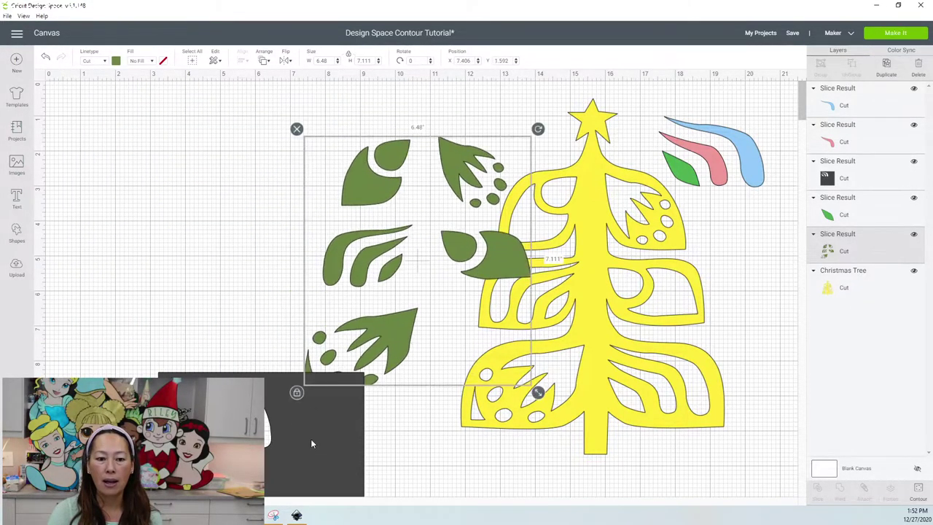
Slice the leaf group out of the dark grey square and pull the cut leaf piece free
left_click_drag(311, 444, 239, 217)
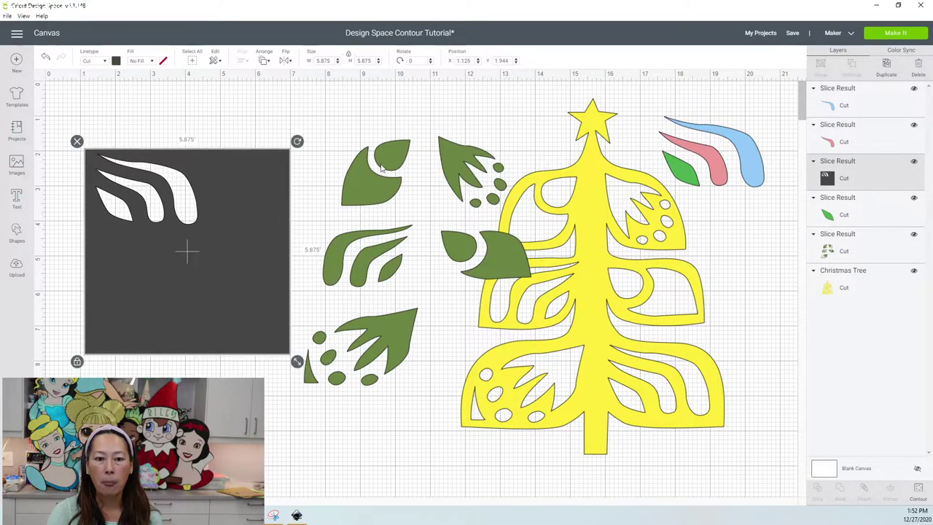
left_click_drag(453, 173, 327, 311)
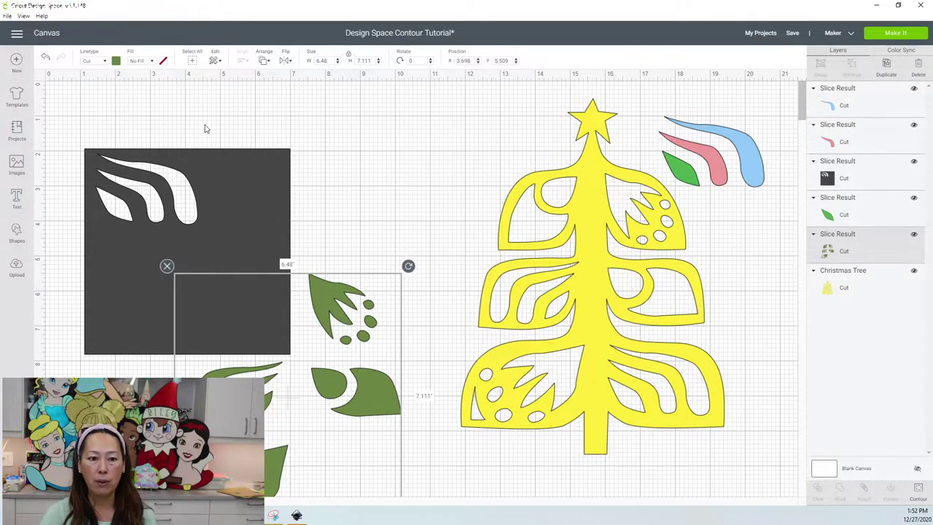
left_click_drag(206, 103, 371, 422)
left_click(820, 488)
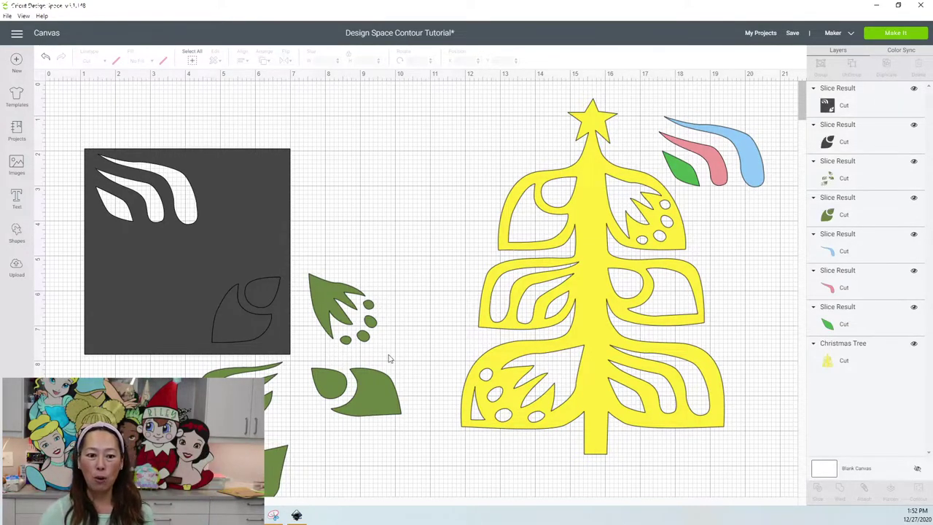
left_click_drag(353, 371, 520, 196)
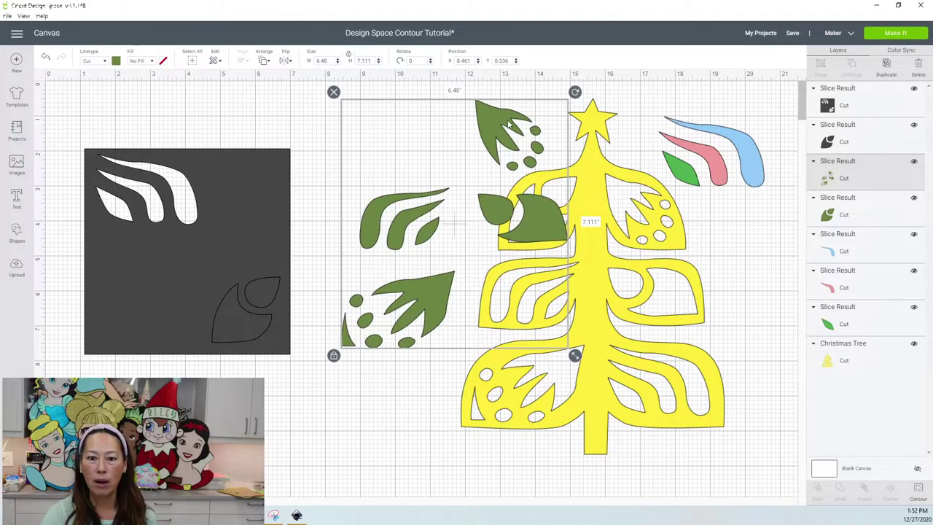
left_click_drag(509, 124, 386, 454)
left_click_drag(234, 218, 518, 182)
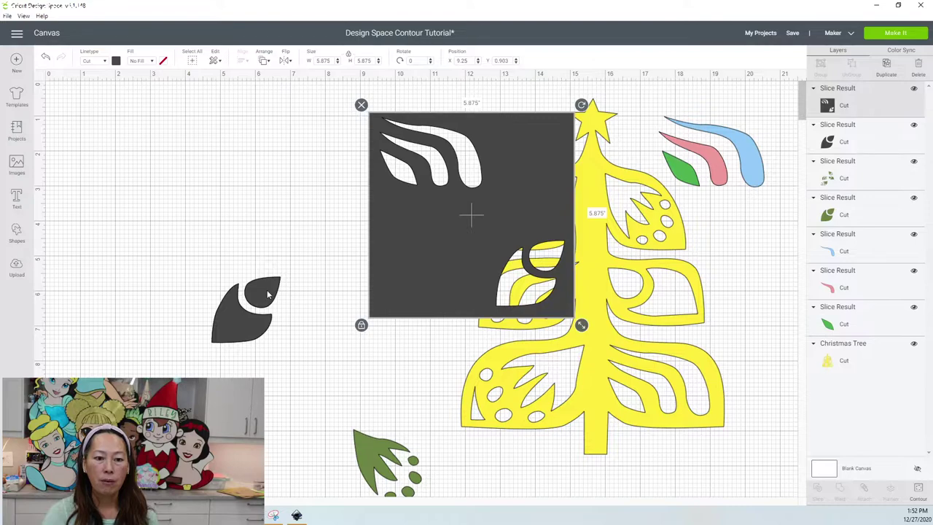
Move the dark cut leaf piece into open space and recolour it orange
left_click_drag(268, 295, 215, 182)
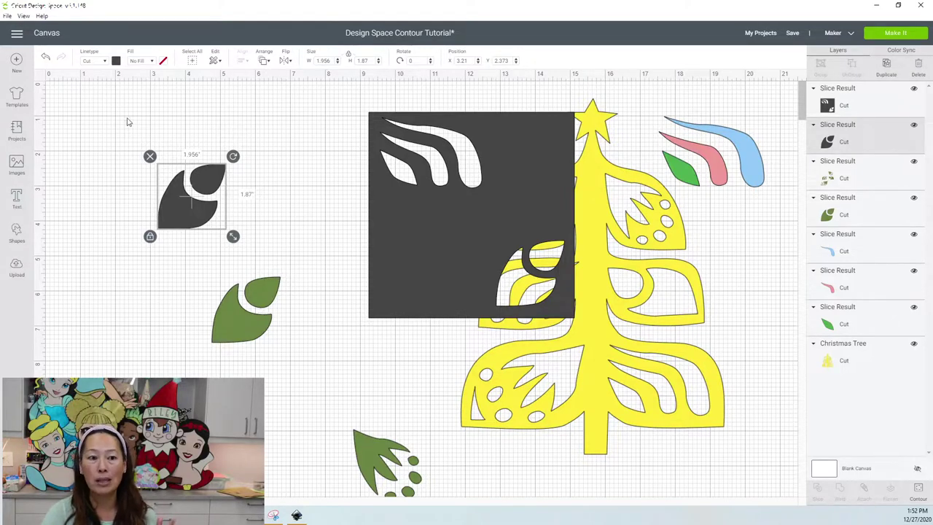
left_click(116, 62)
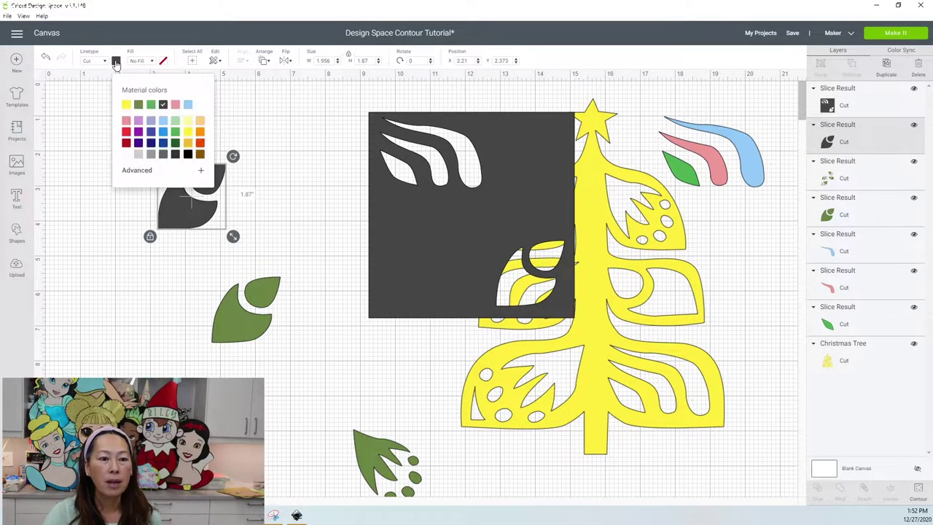
left_click(200, 148)
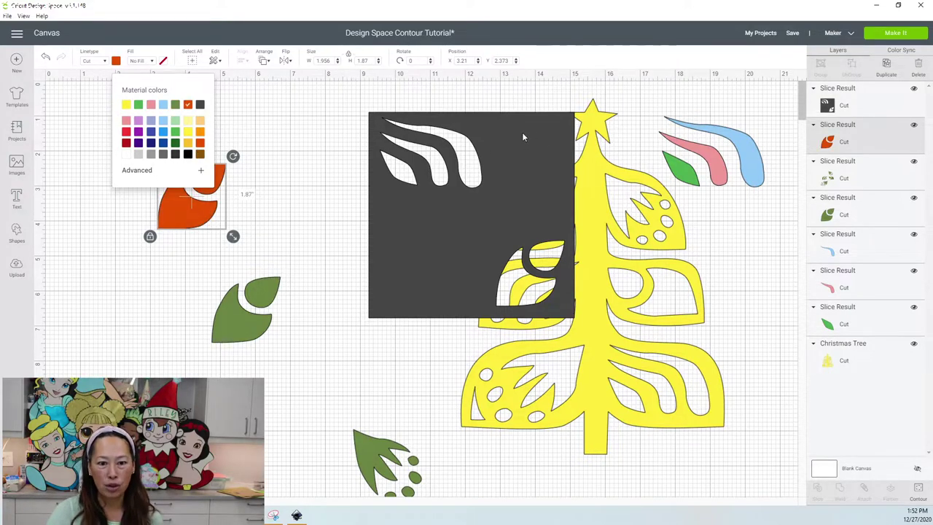
Place the orange leaf on the tree's upper-left tier and the blue piece on its lower-right tier
left_click_drag(471, 212, 215, 386)
left_click(294, 241)
left_click_drag(191, 223, 532, 226)
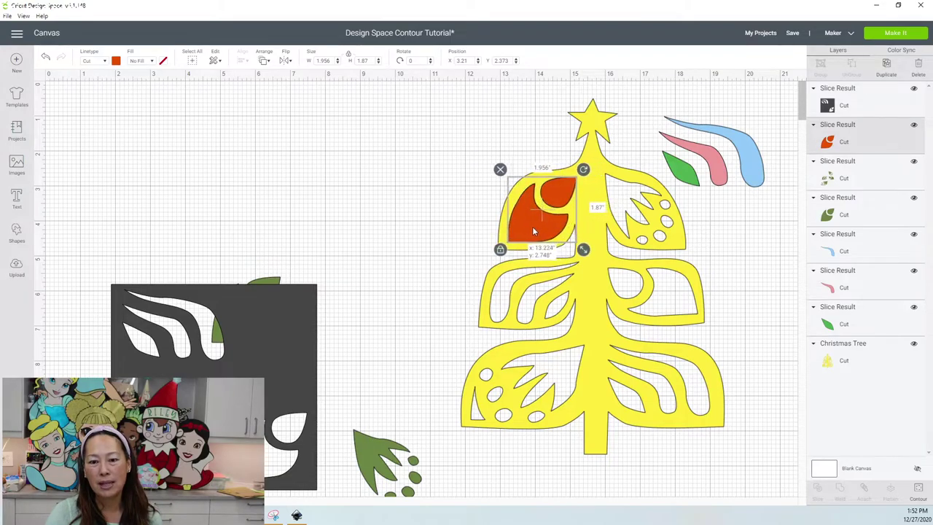
left_click_drag(752, 151, 695, 380)
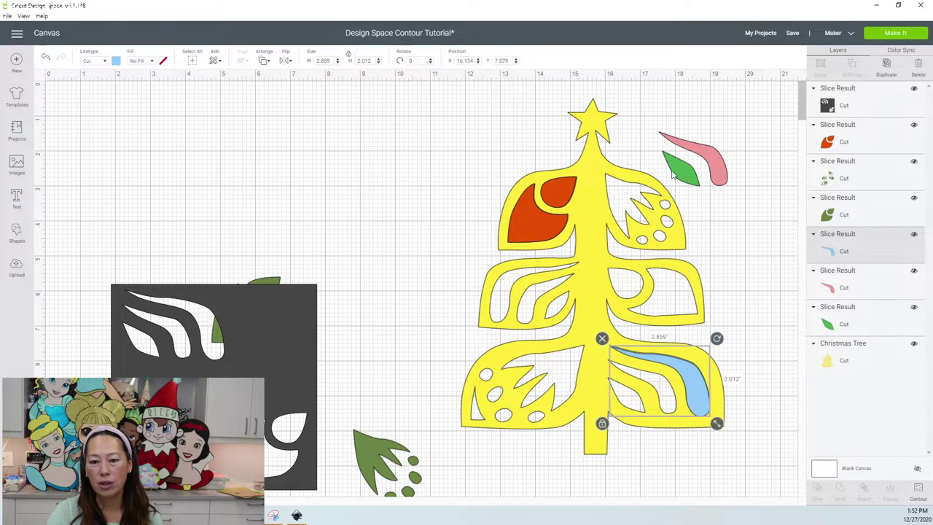
Fit the pink and green pieces beside the blue swoosh on the lower-right tier, and move the orange leaf off the tree to the left
left_click_drag(717, 166, 667, 394)
left_click_drag(681, 184, 631, 398)
left_click_drag(541, 221, 329, 168)
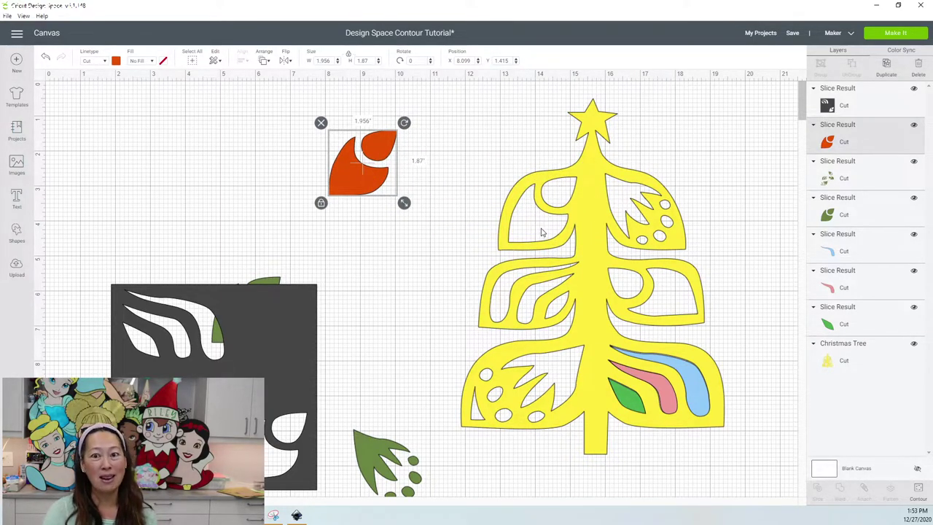
left_click_drag(346, 180, 257, 179)
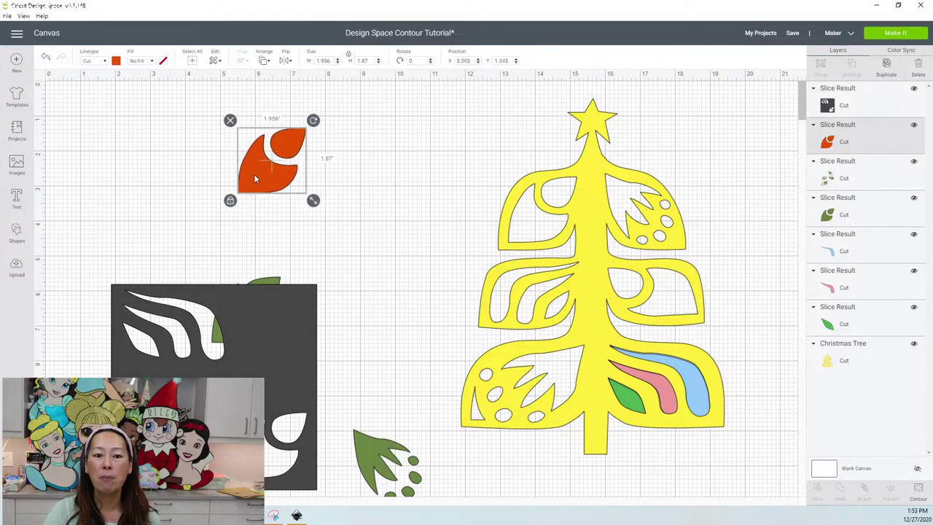
Duplicate the orange leaf, hide its large part with Contour, and place the small crescent on the upper-left tier
left_click(885, 67)
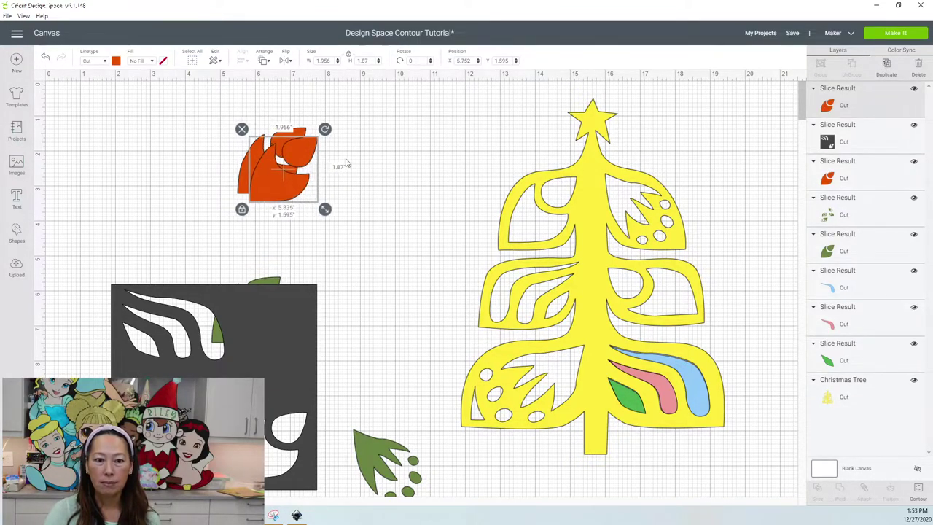
left_click_drag(302, 168, 415, 178)
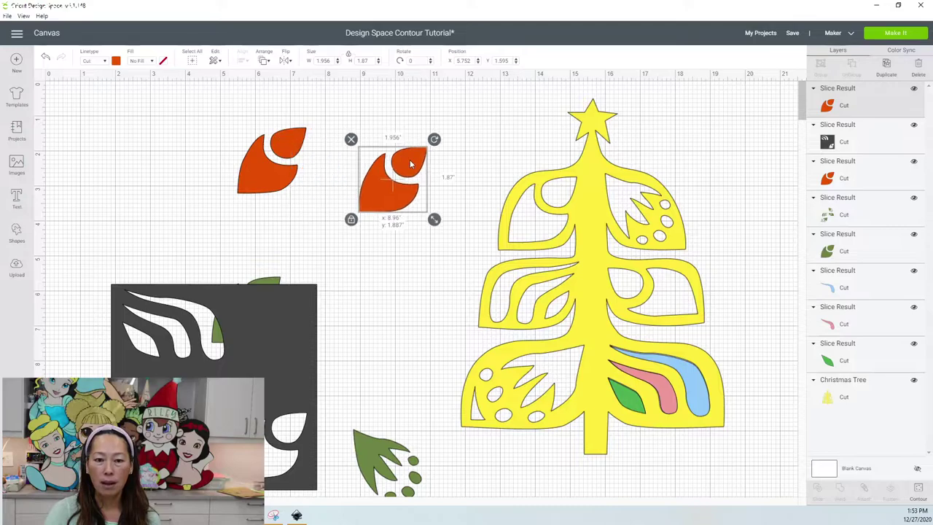
left_click(918, 490)
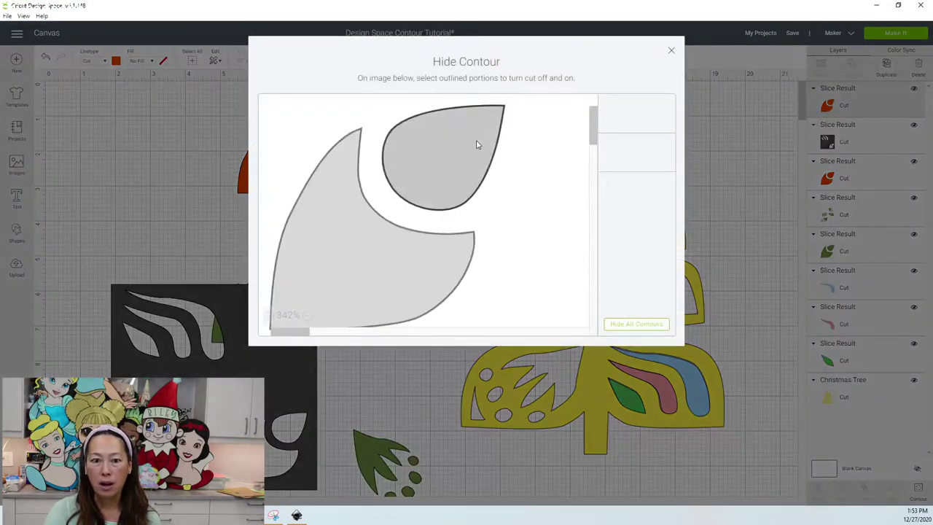
left_click(347, 257)
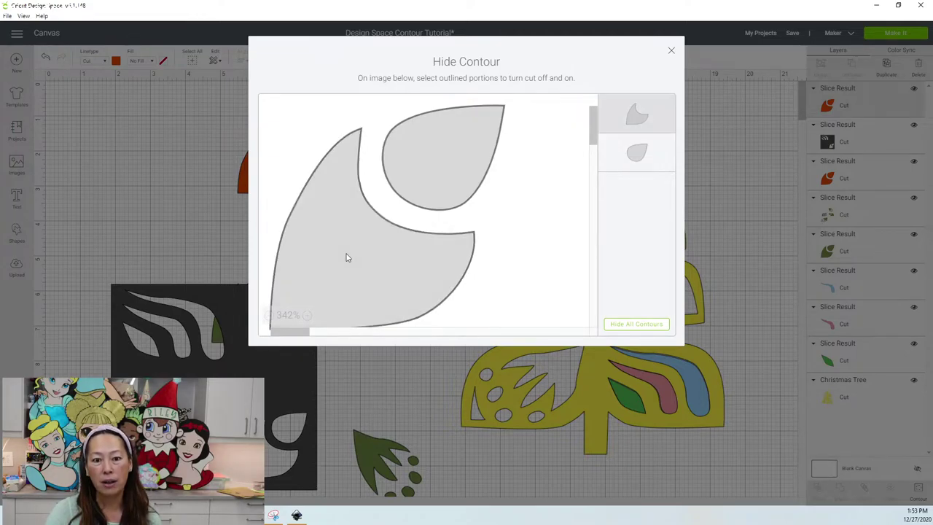
left_click(672, 53)
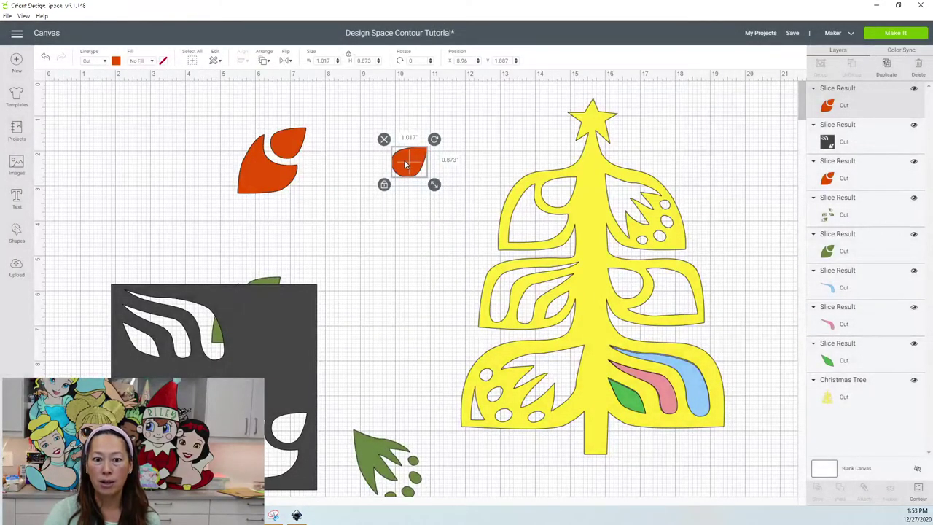
left_click_drag(406, 164, 555, 192)
Hide the small part of the original leaf, set the large piece on the upper-left tier, and make it light orange
left_click(290, 146)
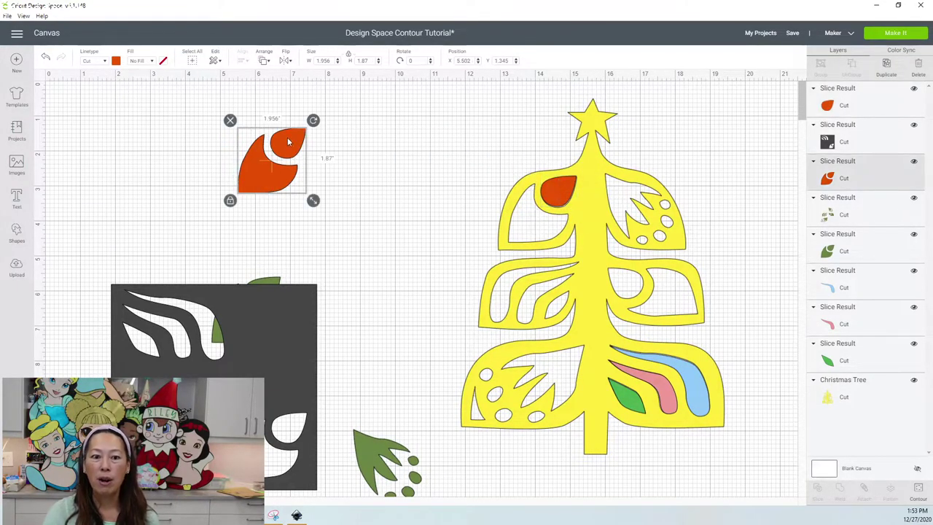
left_click(919, 490)
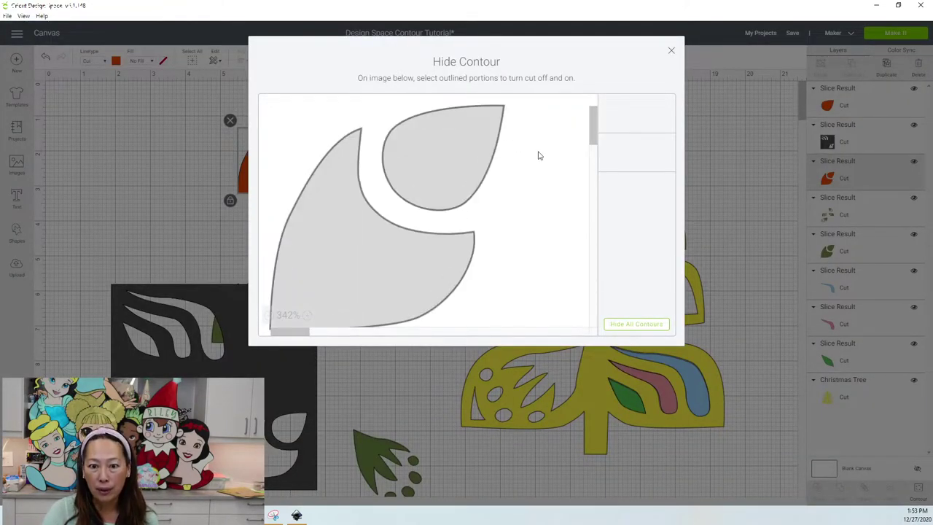
left_click(671, 50)
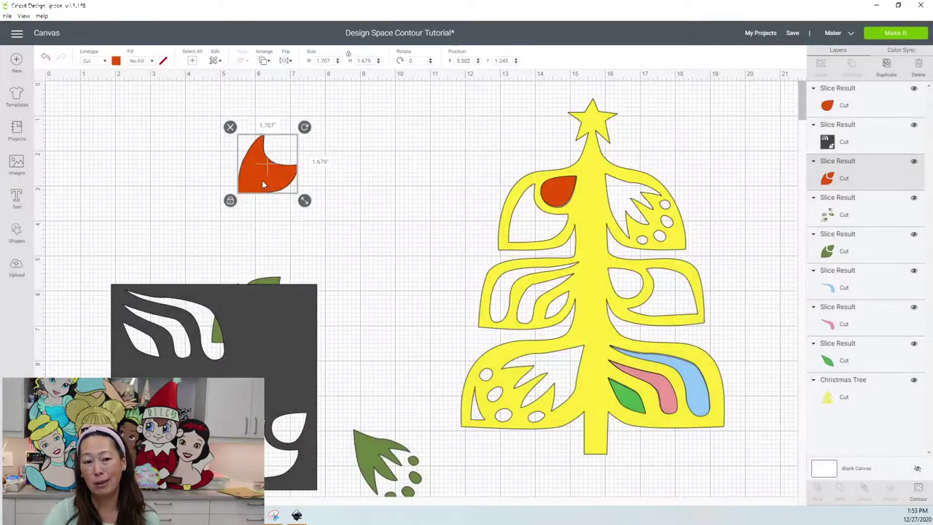
left_click_drag(263, 184, 537, 231)
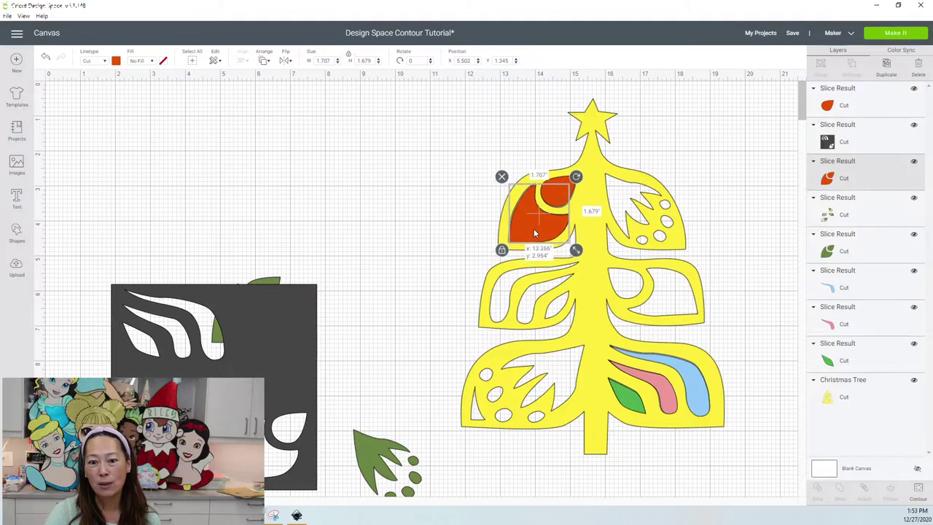
left_click(115, 63)
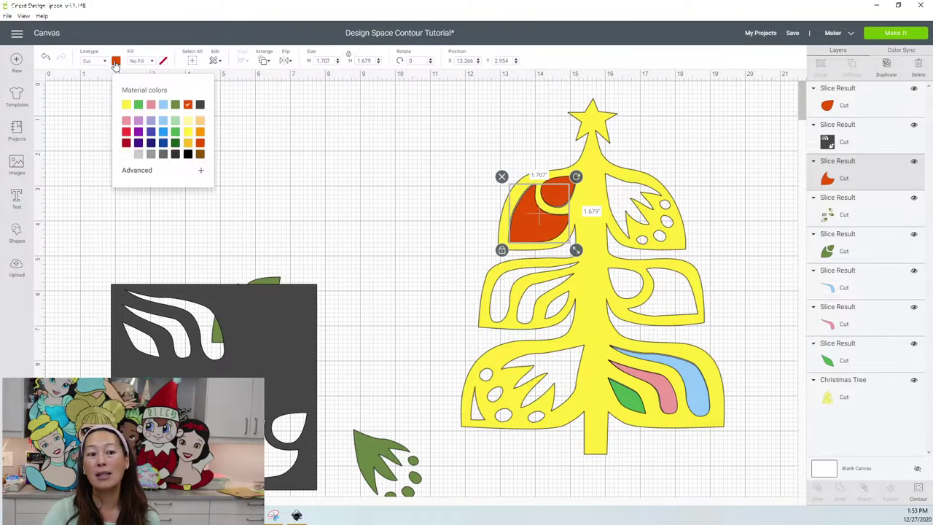
left_click(200, 121)
left_click(373, 196)
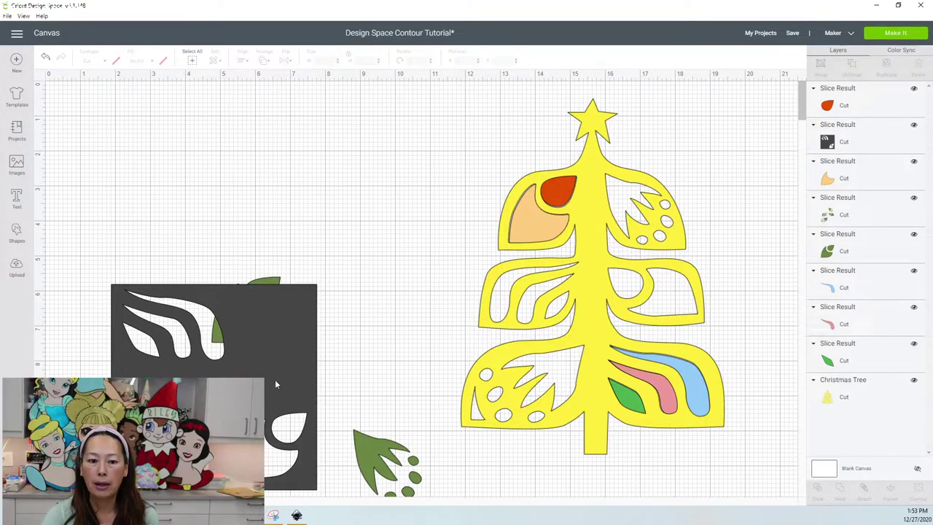
left_click_drag(275, 384, 275, 492)
Move the green leaf group up beside the tree and delete the stray green leaf
left_click(381, 454)
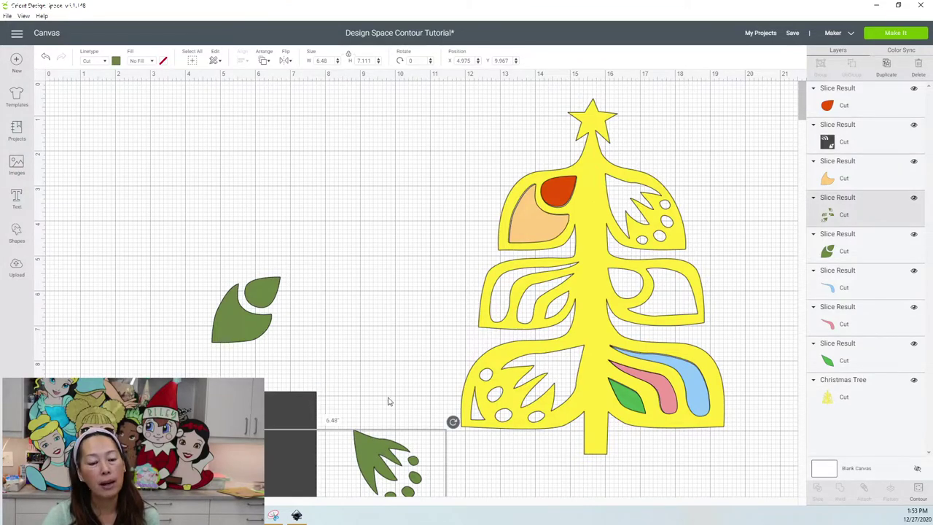
left_click_drag(384, 450, 439, 104)
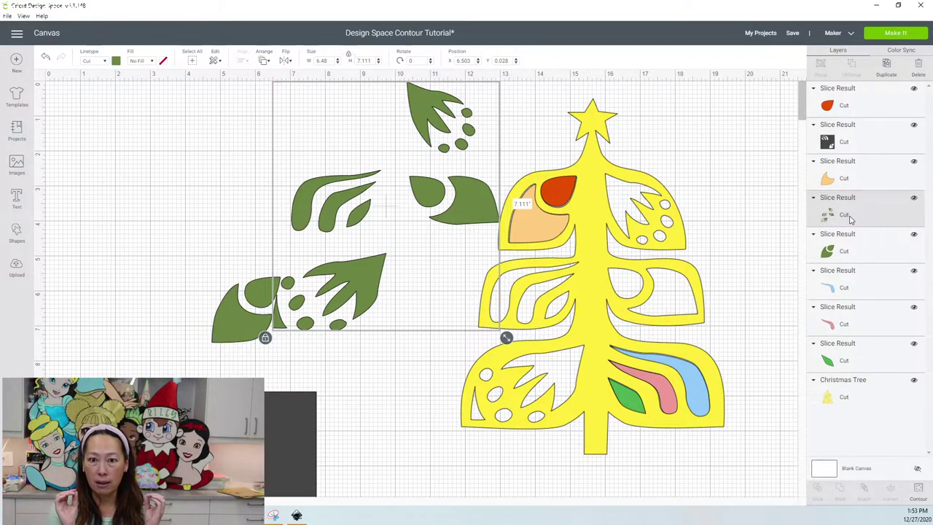
left_click(221, 319)
left_click(204, 270)
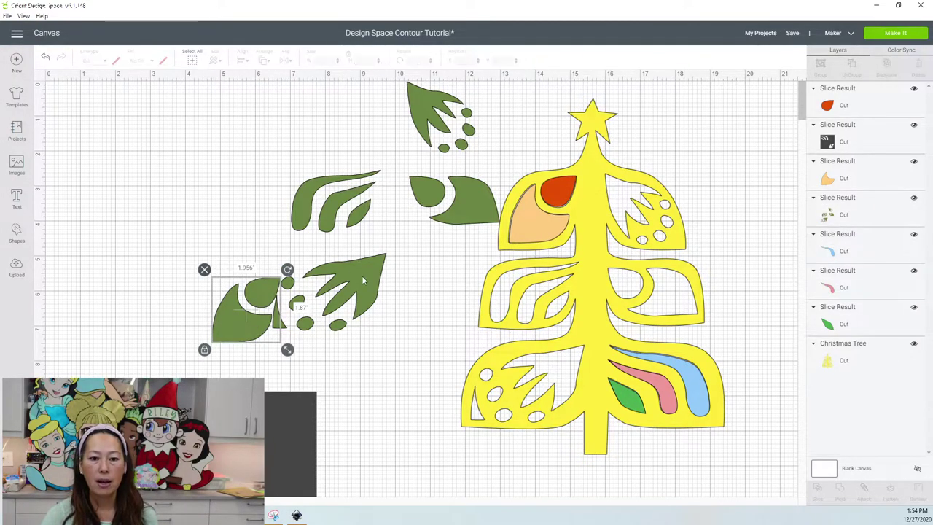
Move the green leaf group down-left and marquee-select it together with the dark offcut
left_click_drag(322, 304, 244, 445)
scroll(245, 445, "down", 3)
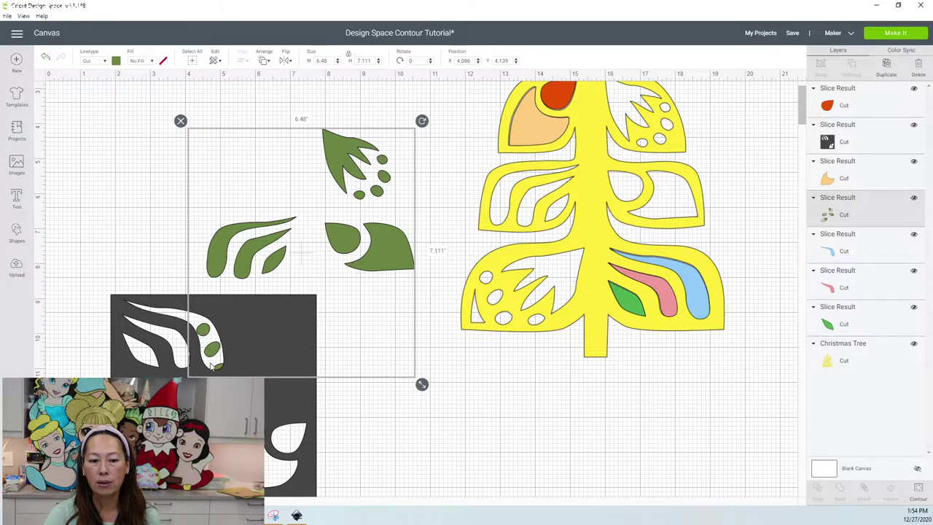
left_click(86, 173)
left_click_drag(82, 159, 322, 365)
Line the green leaf group up over the tree and move the dark offcut down
left_click(546, 355)
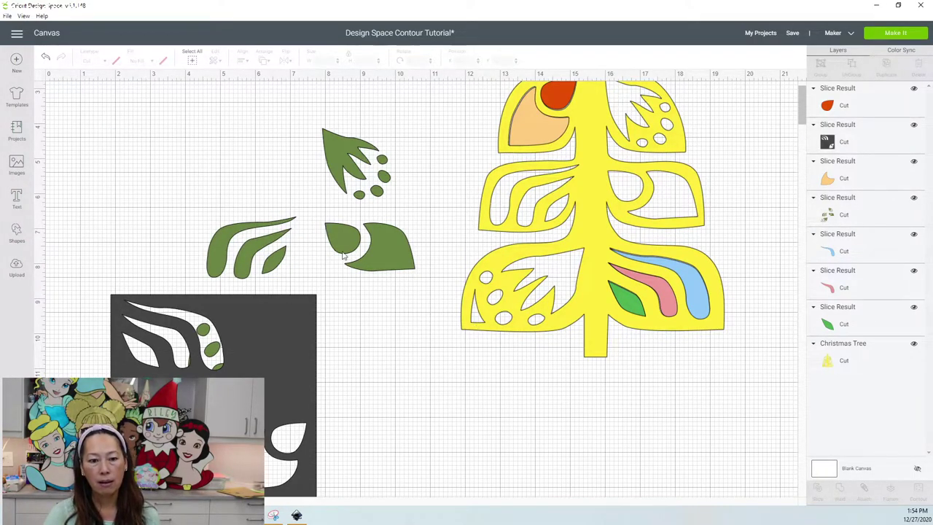
left_click_drag(381, 233, 581, 225)
left_click_drag(390, 333, 396, 349)
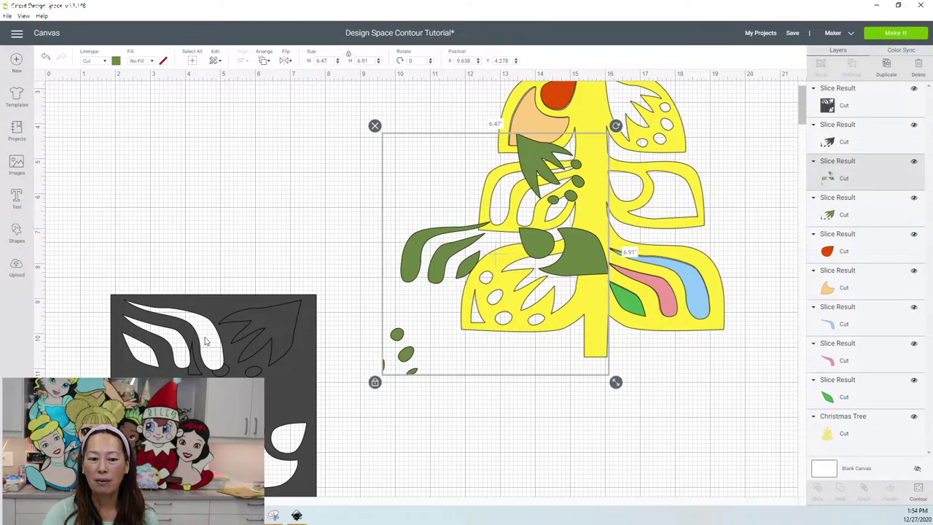
left_click_drag(405, 359, 305, 321)
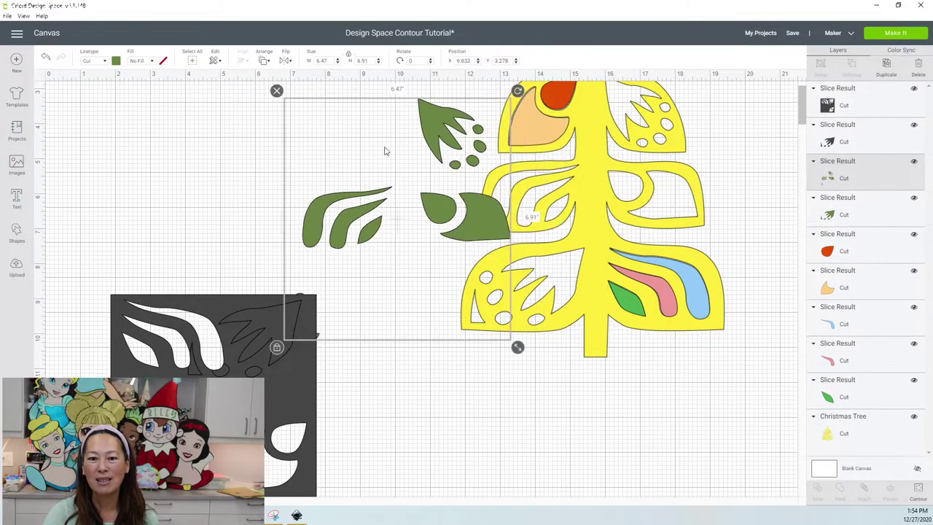
left_click_drag(470, 228, 702, 282)
left_click_drag(277, 364, 275, 481)
Delete the extra dark and green leaf copies, then move the leaf group left to X 5.555, Y 3.722
left_click_drag(247, 354, 305, 188)
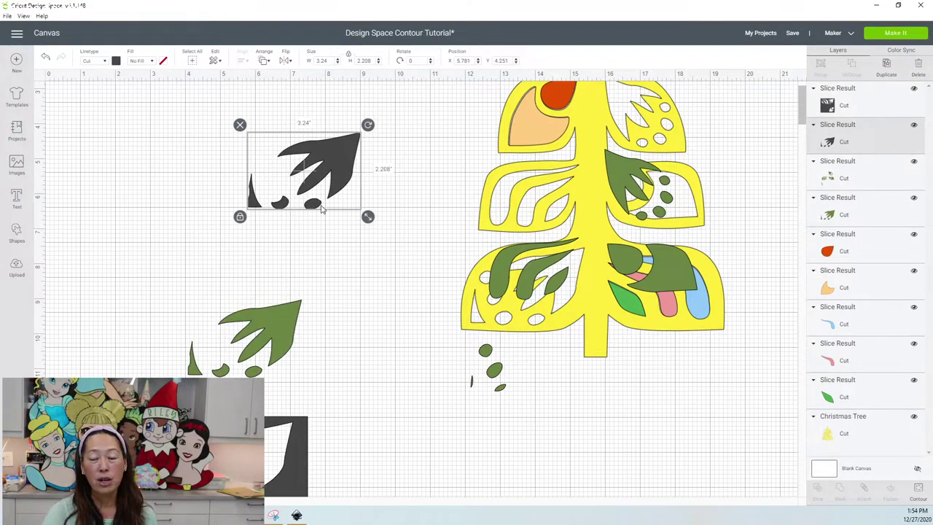
left_click(241, 126)
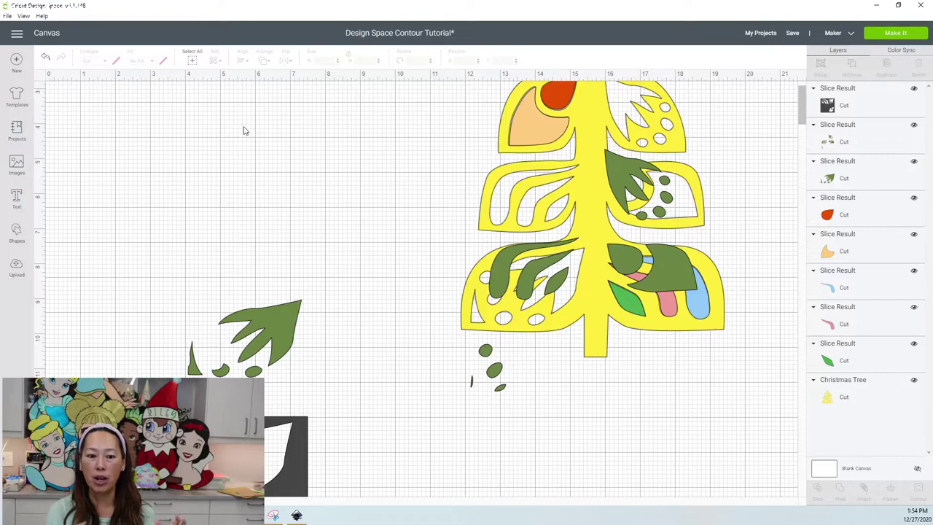
left_click(270, 336)
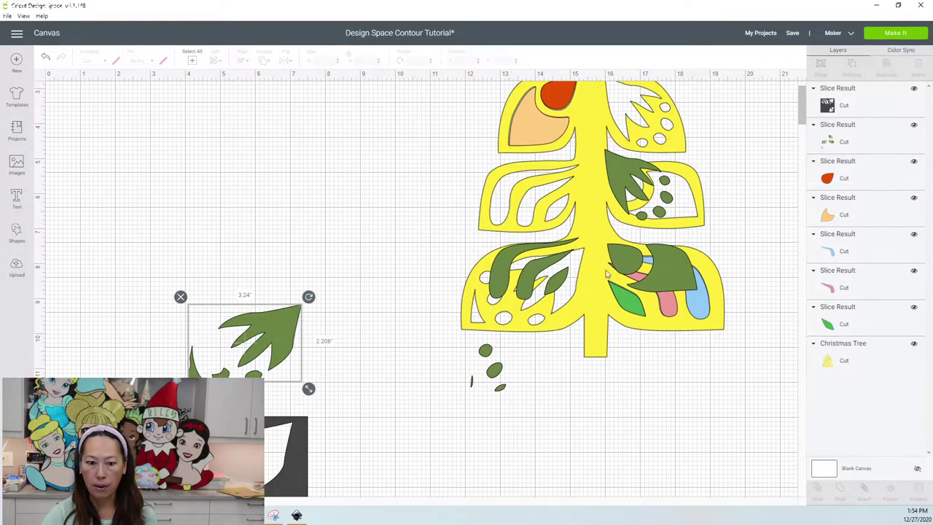
left_click(628, 188)
left_click_drag(596, 193, 398, 127)
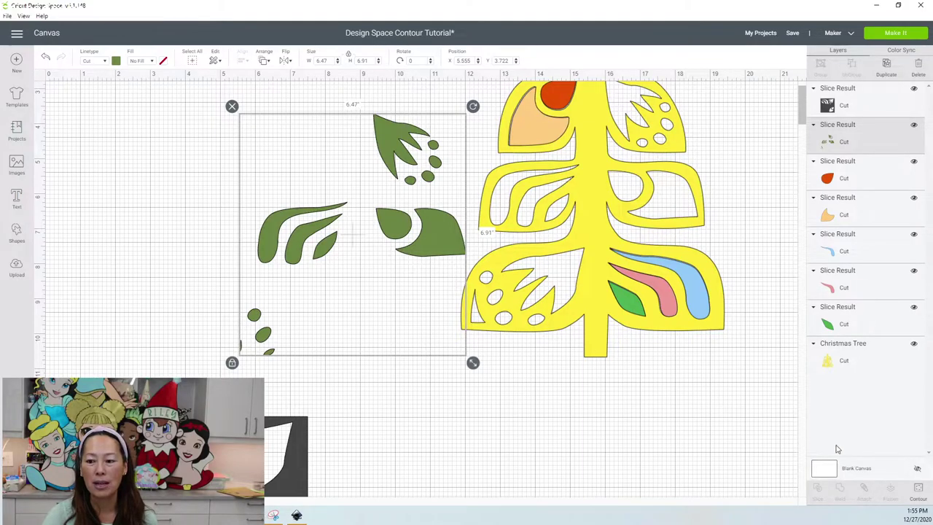
Hide the stray sliver contours so the leaf group is 5.944 × 4.295, then move it to X 2.733
left_click(920, 497)
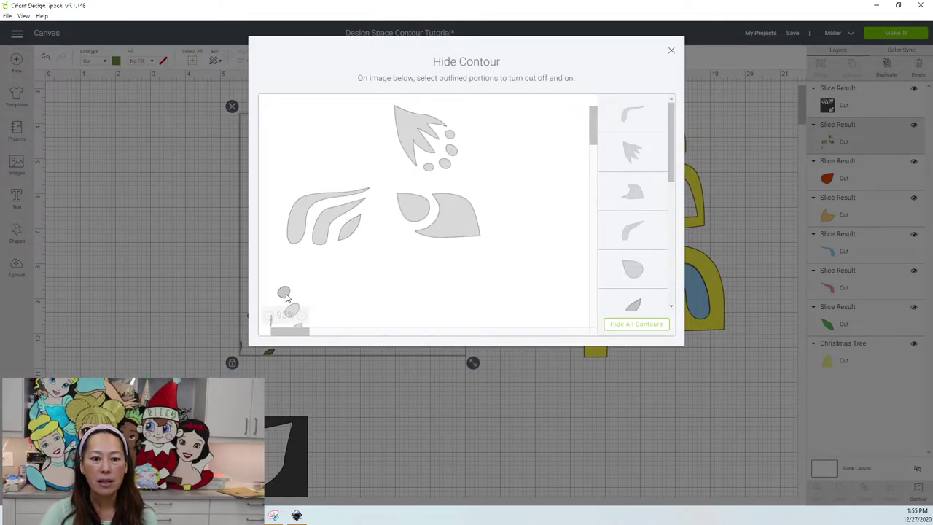
scroll(286, 296, "down", 2)
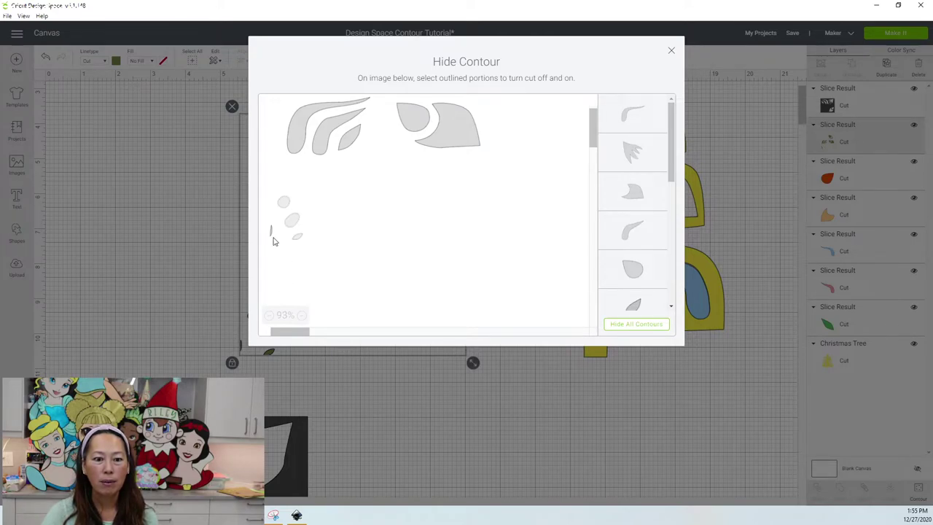
left_click(271, 233)
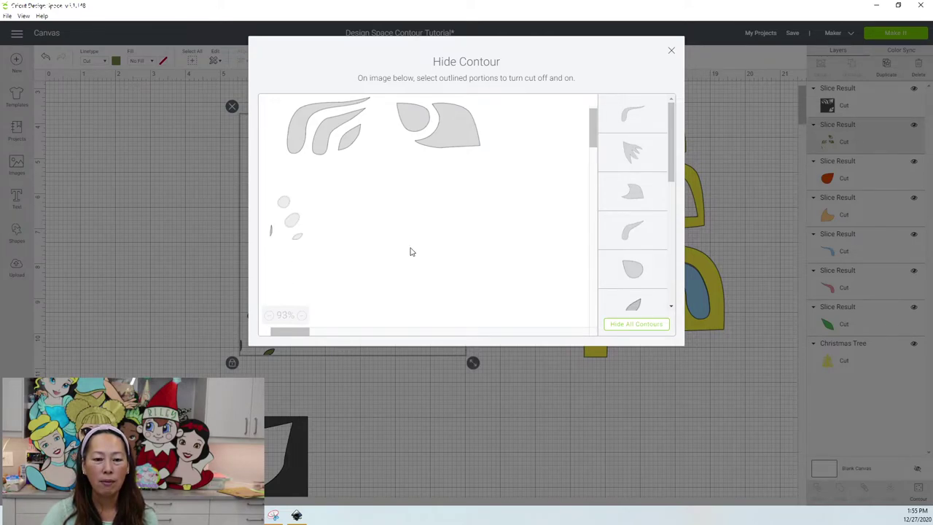
left_click(671, 53)
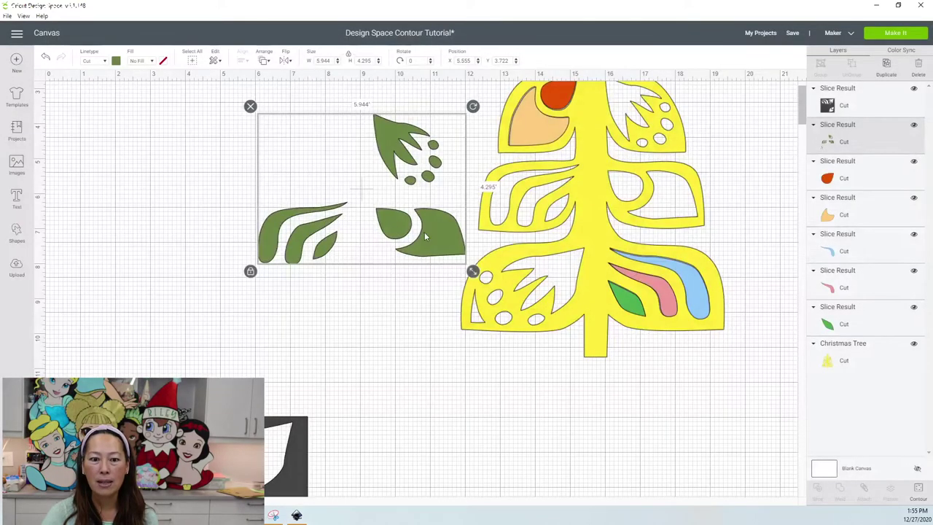
left_click_drag(425, 232, 306, 236)
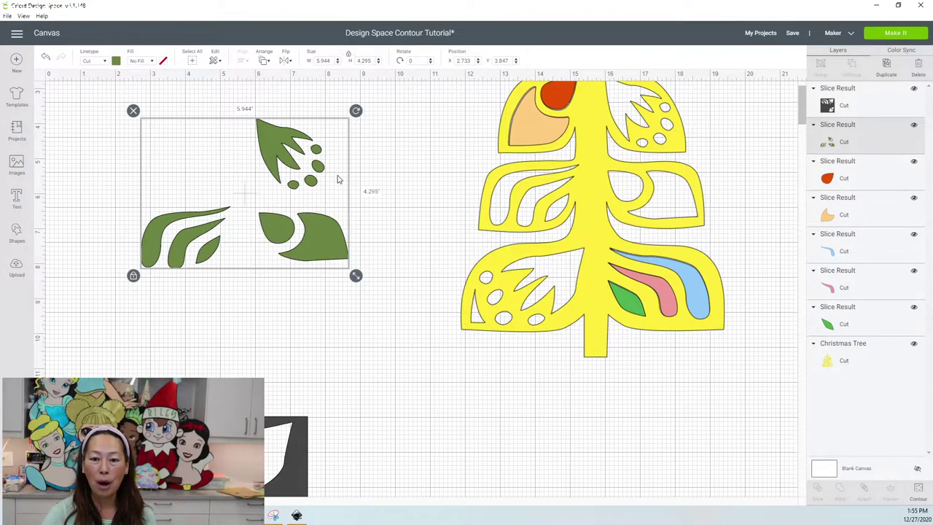
Duplicate the Christmas Tree and hide all contours on the copy to make a solid tree
scroll(537, 224, "up", 3)
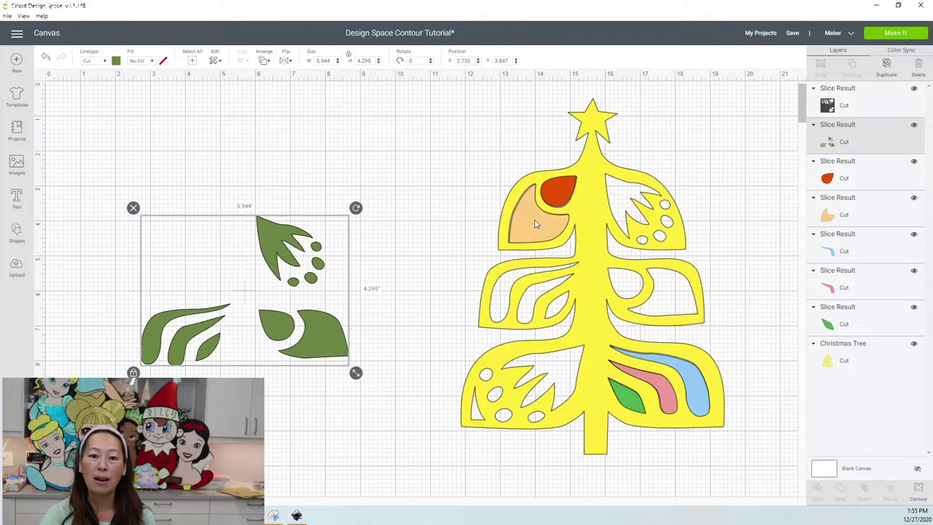
left_click(592, 146)
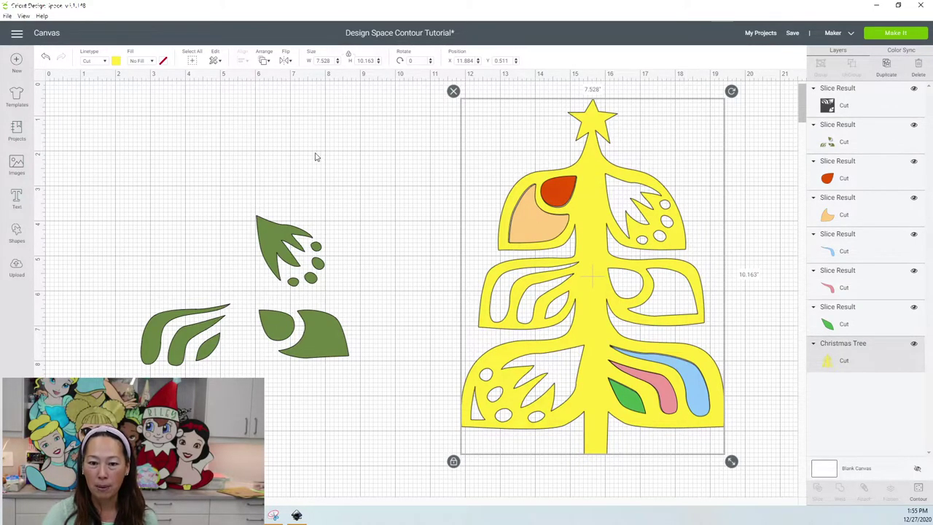
key("ctrl+d")
left_click_drag(564, 242, 355, 212)
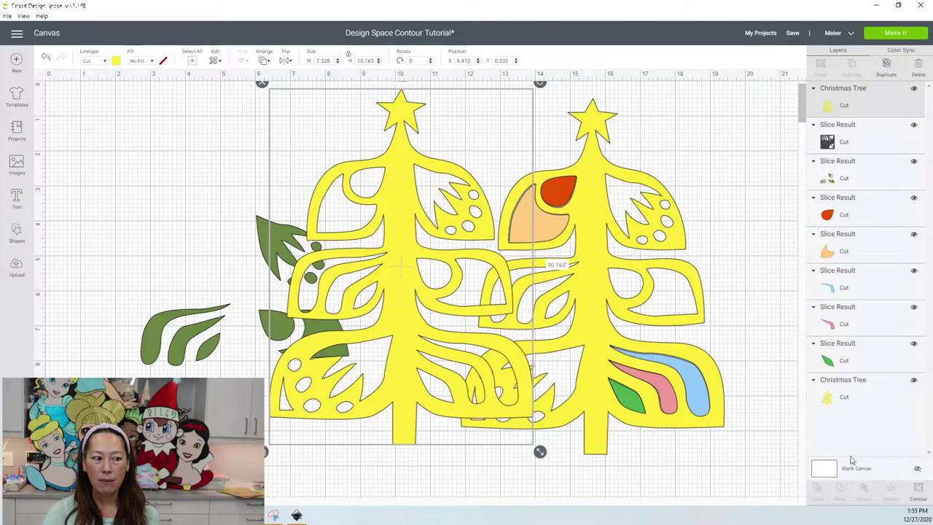
left_click(919, 490)
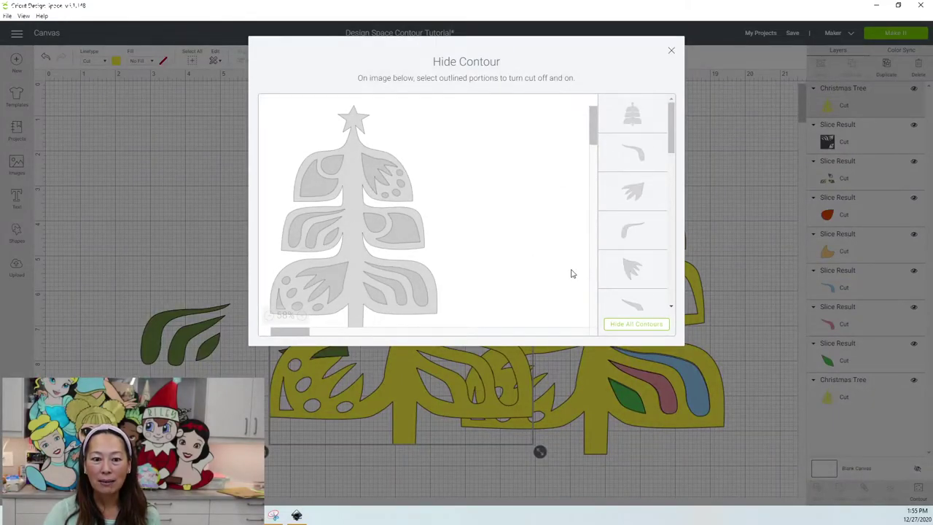
left_click(634, 326)
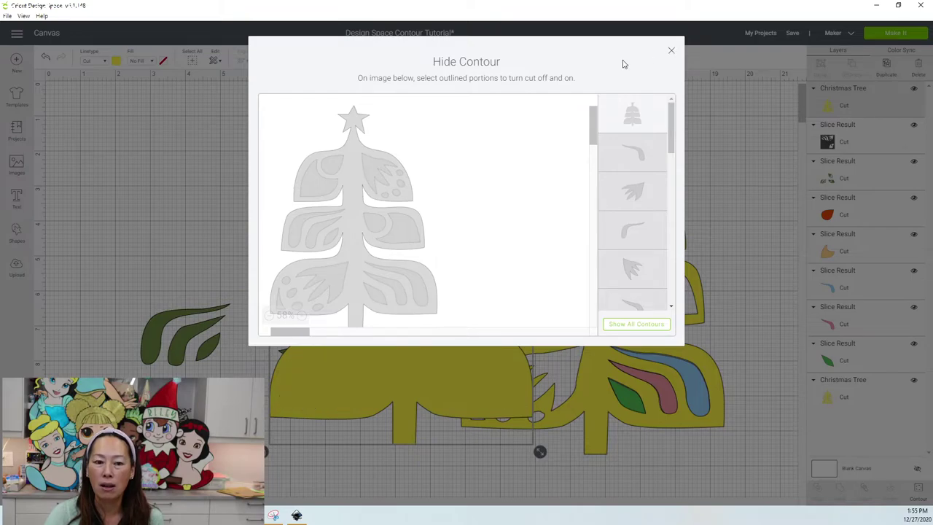
left_click(672, 51)
Move the green leaves next to the tree at X 6.427, Y 0.847 and delete the solid copy
left_click_drag(435, 202, 458, 202)
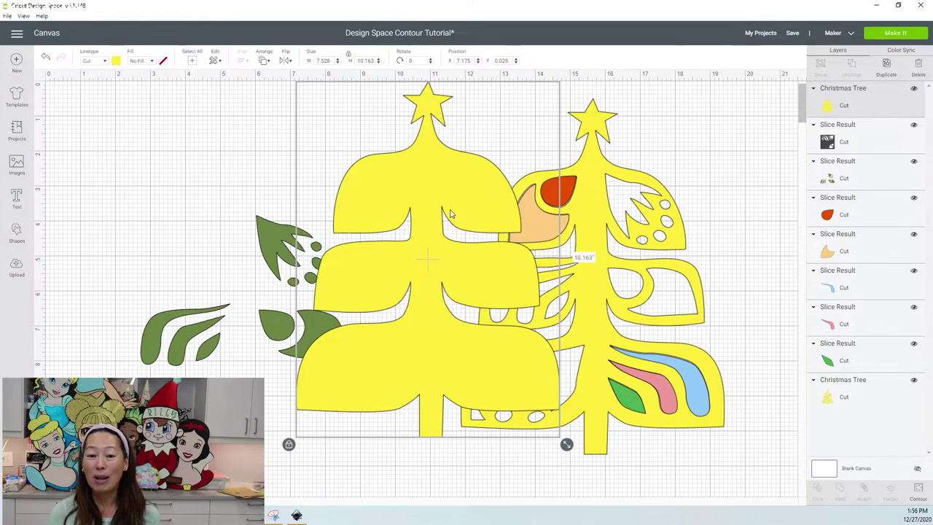
left_click_drag(452, 208, 220, 217)
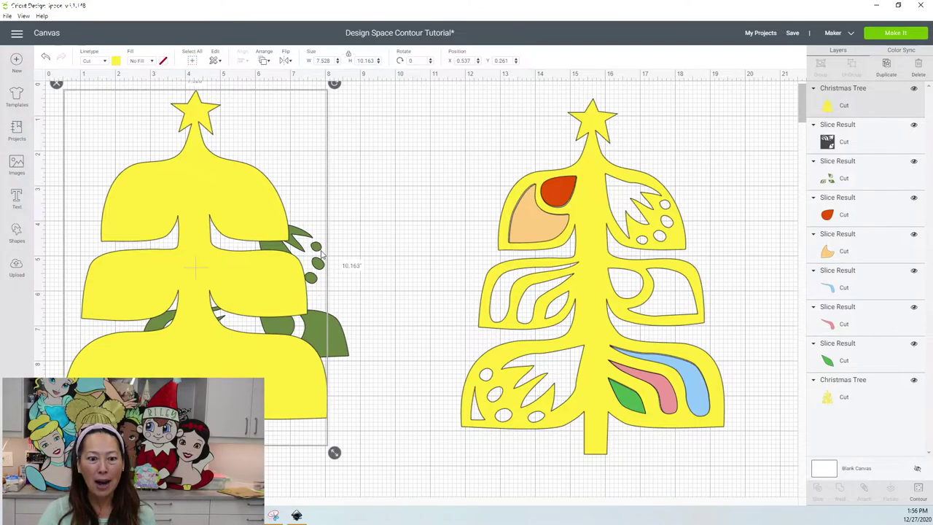
left_click(338, 341)
left_click_drag(337, 340, 468, 234)
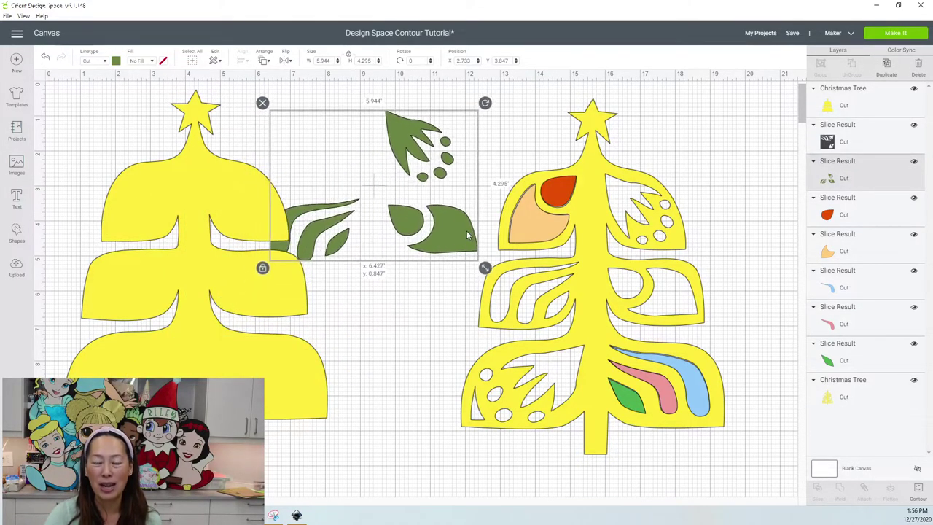
left_click(79, 167)
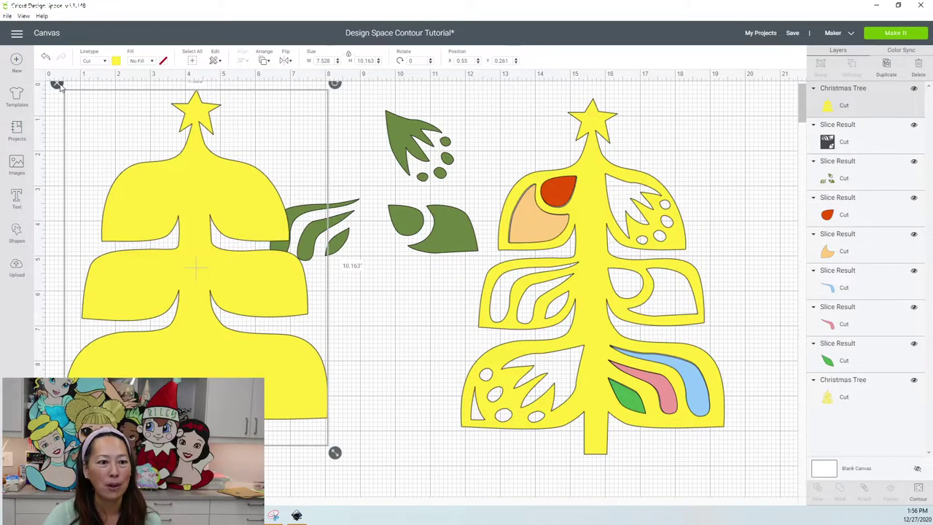
left_click(57, 84)
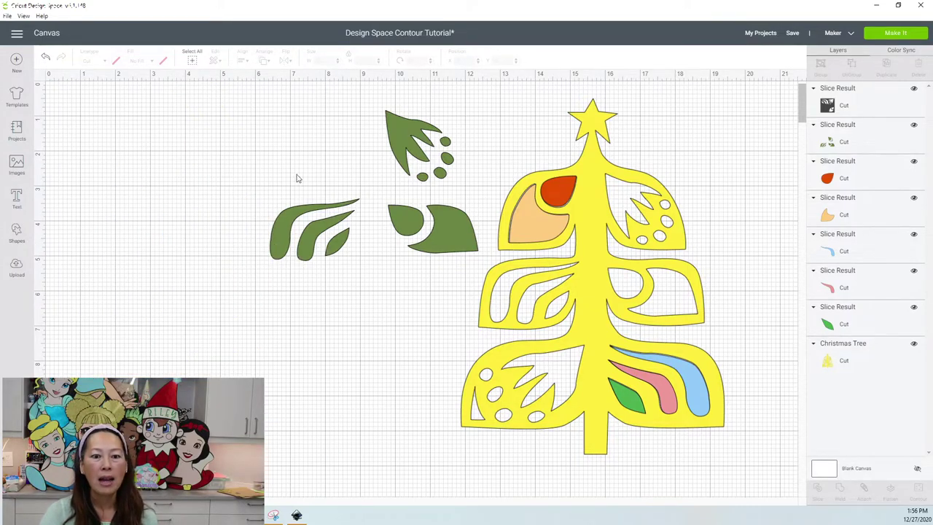
Add a 3.111 × 3.111 circle and place it over the green leaf pieces at X 6.194, Y 2.722
left_click(17, 233)
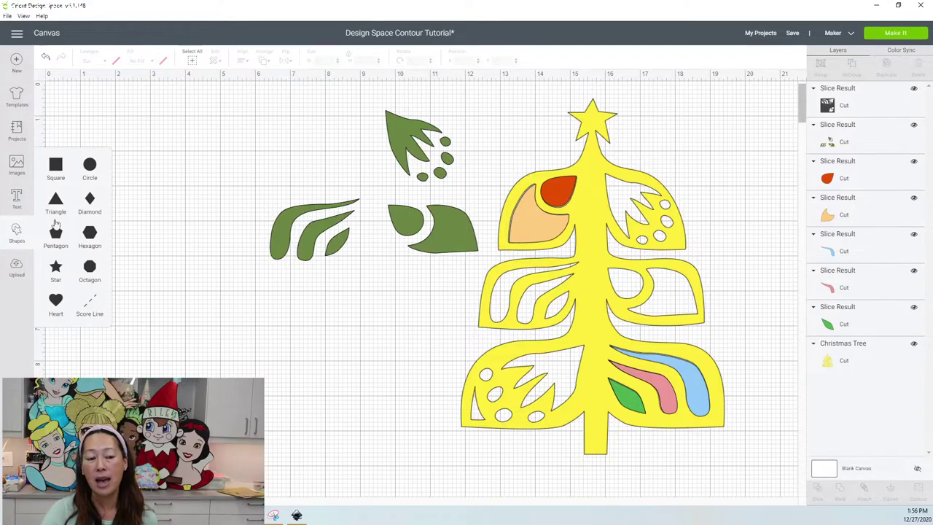
left_click(90, 168)
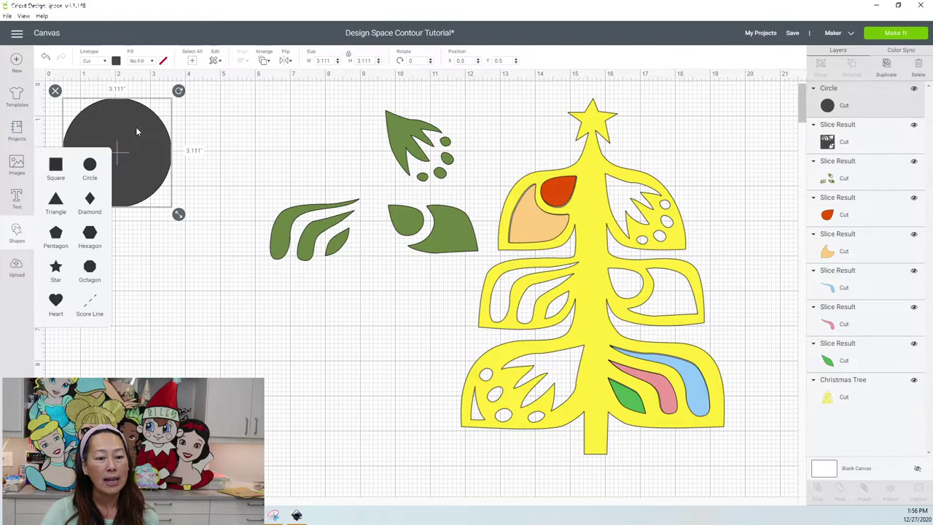
left_click_drag(138, 131, 335, 204)
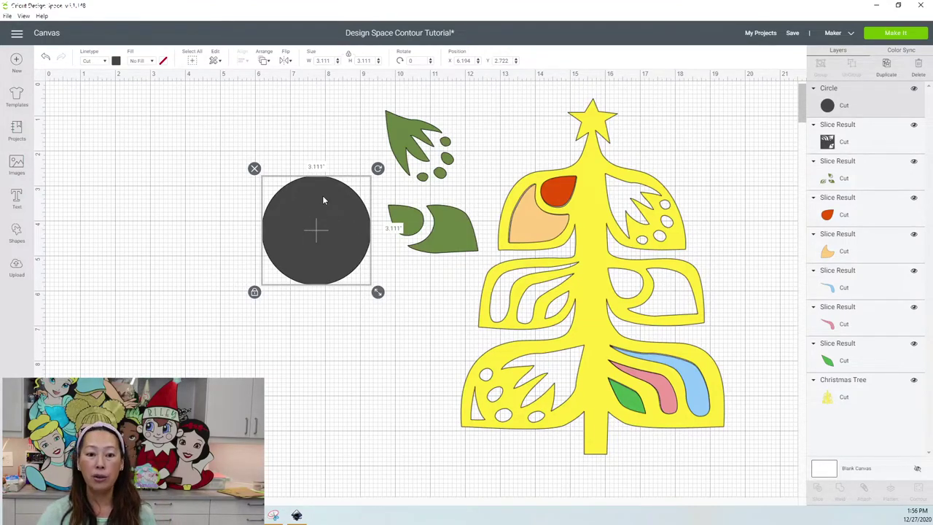
left_click(314, 317)
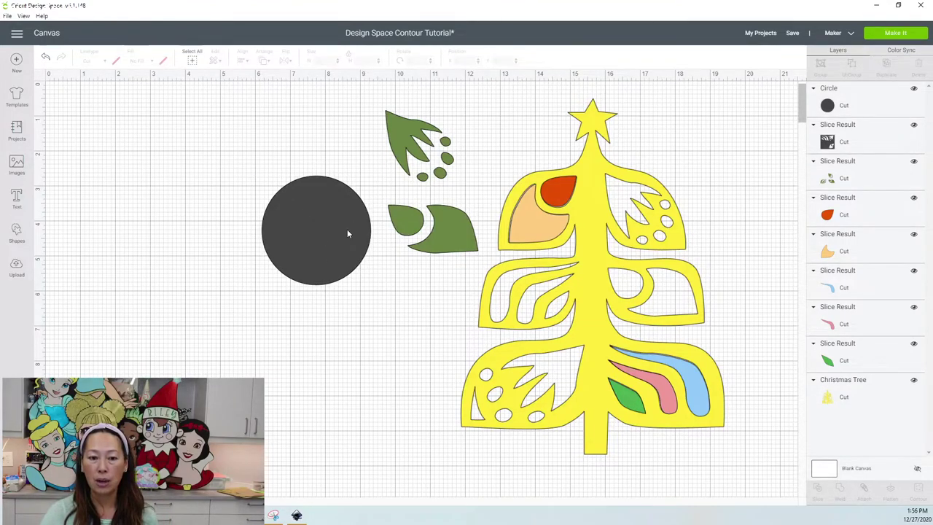
left_click_drag(208, 115, 427, 256)
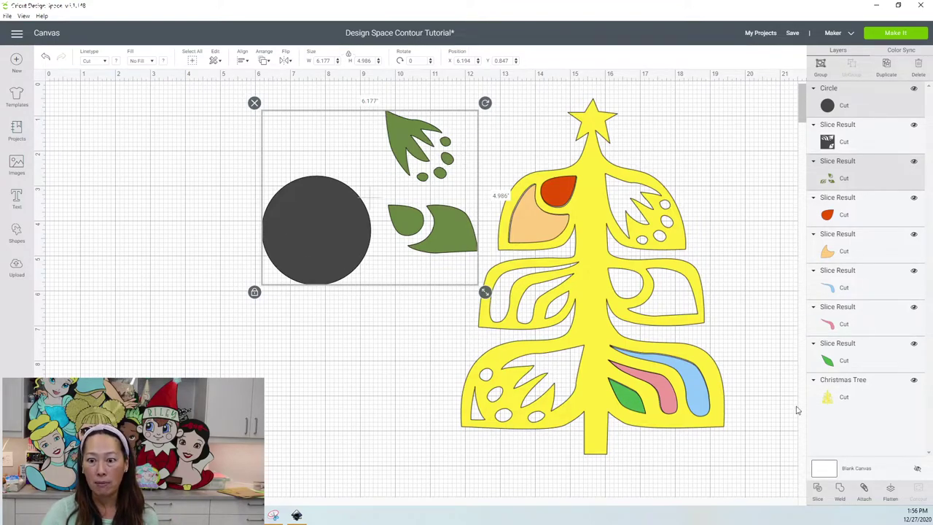
left_click(818, 489)
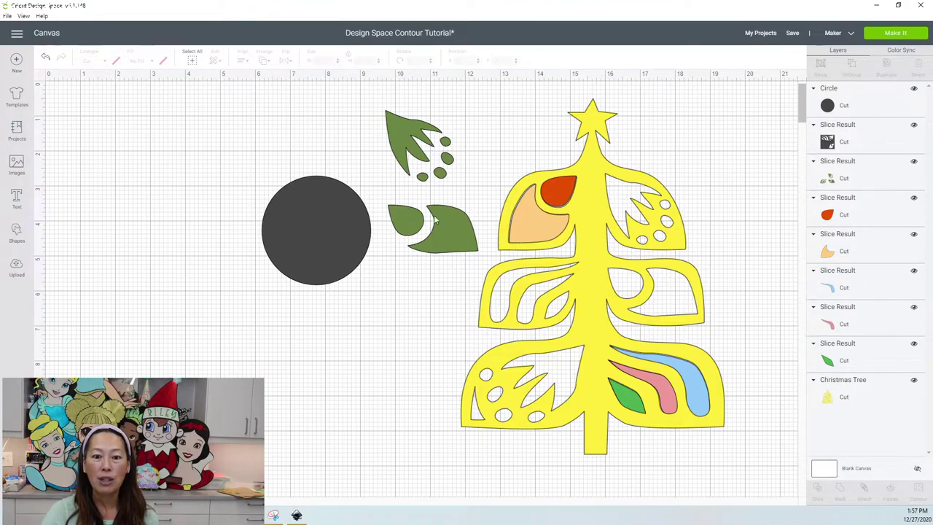
Slice the leaf swoosh out of the circle and pull the circle, dark and green swooshes apart
left_click(390, 227)
left_click_drag(390, 227, 151, 208)
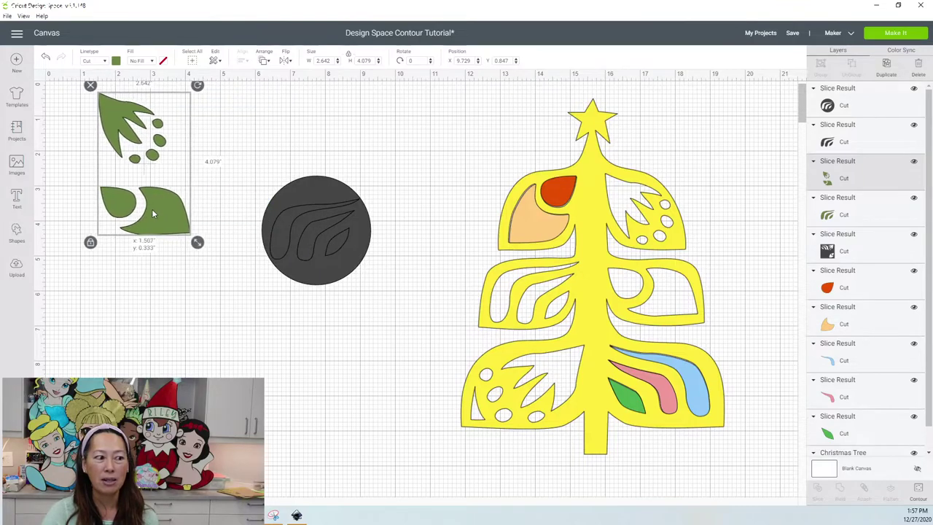
left_click_drag(329, 197, 382, 312)
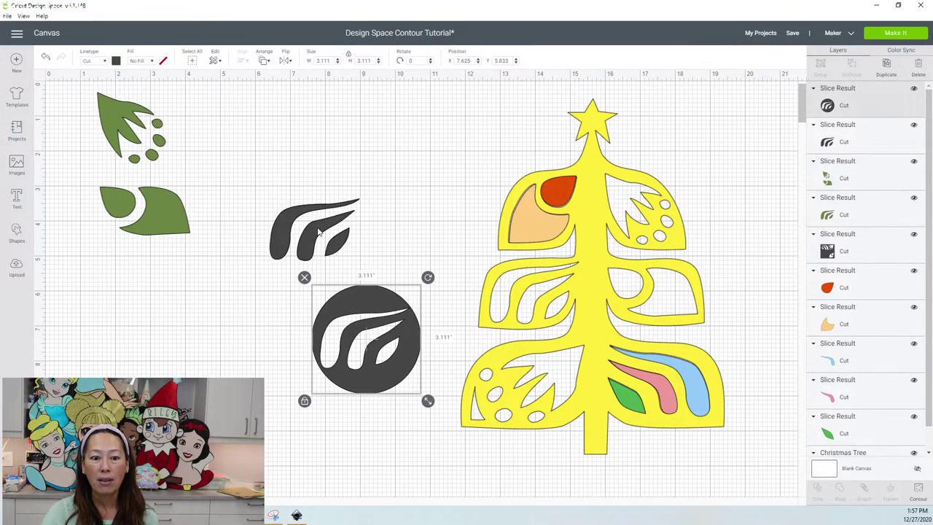
left_click_drag(321, 232, 253, 325)
left_click_drag(311, 235, 423, 153)
Make the 2.552 × 1.767 swoosh navy and fit it into the tree's middle-left tier
left_click(116, 61)
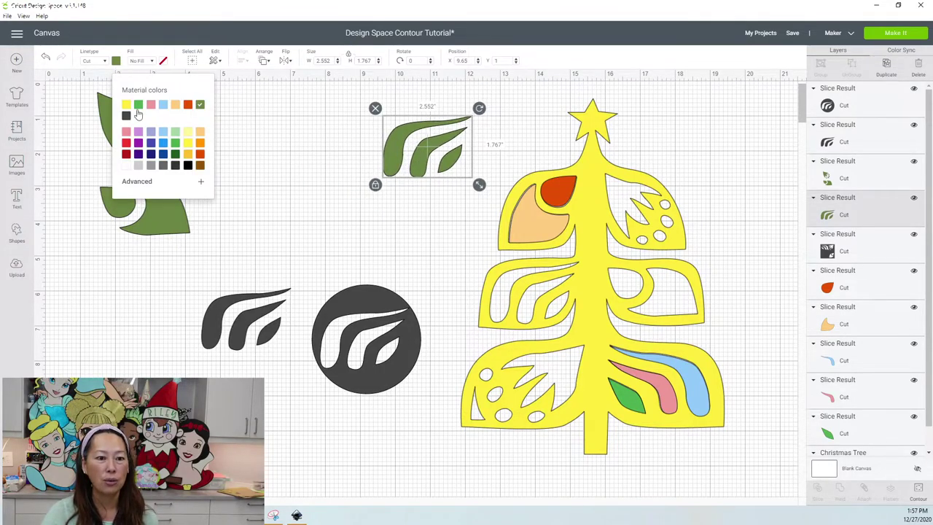
left_click(151, 154)
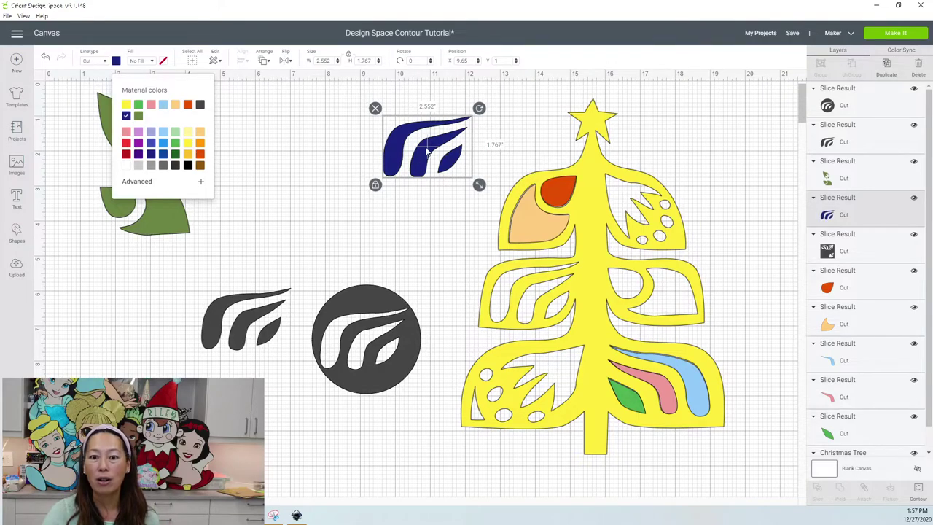
left_click_drag(427, 150, 531, 299)
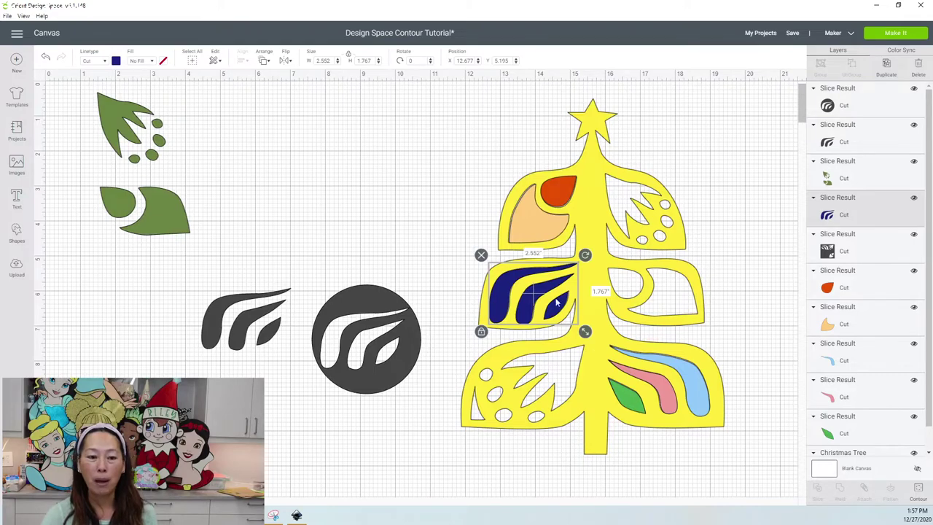
left_click(375, 350)
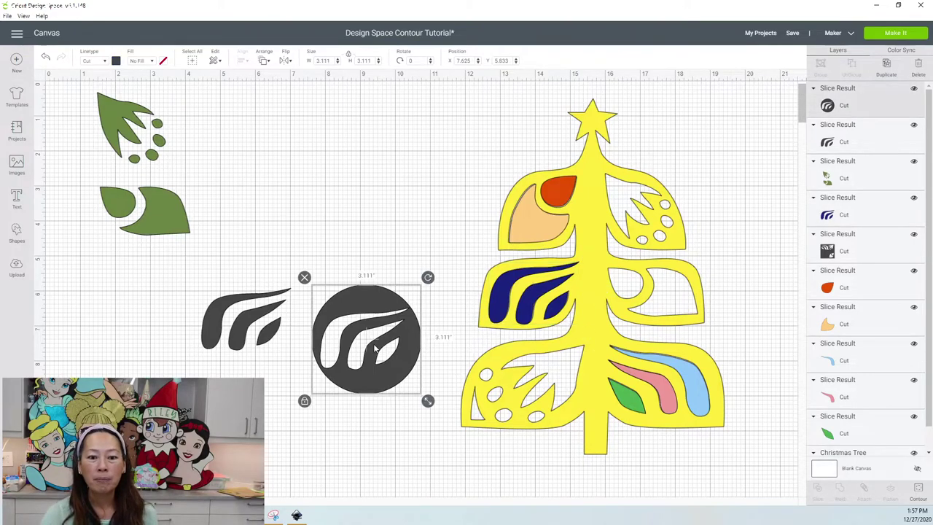
Delete the sliced circle and stack three copies of the dark swoosh in a column left of the tree
left_click(304, 277)
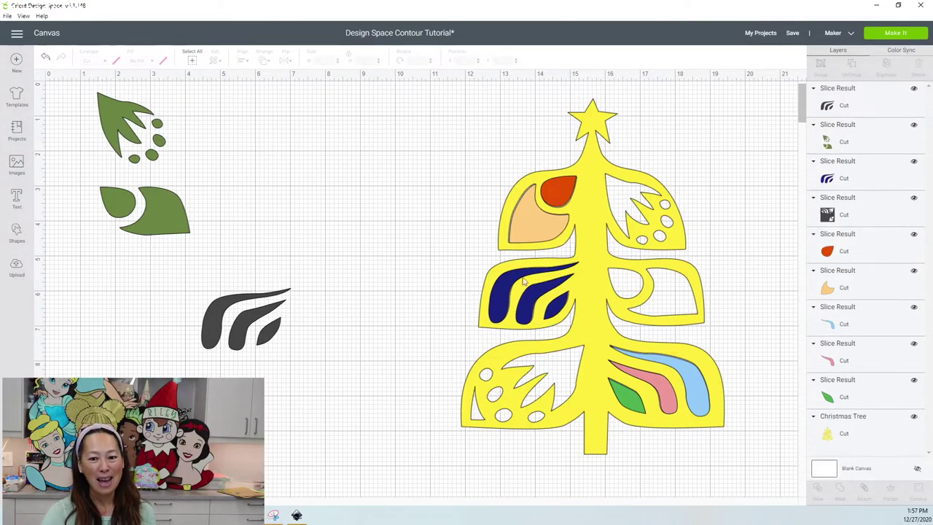
left_click_drag(238, 330, 343, 150)
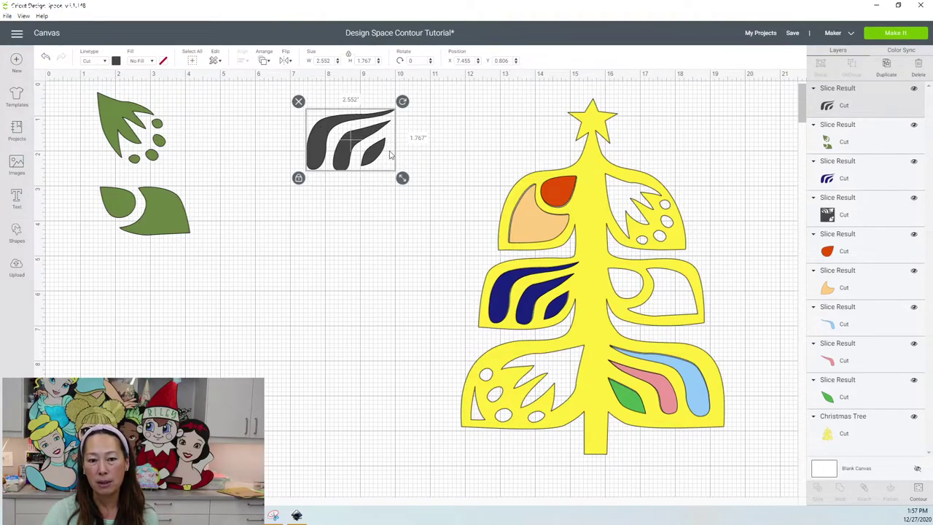
left_click(887, 65)
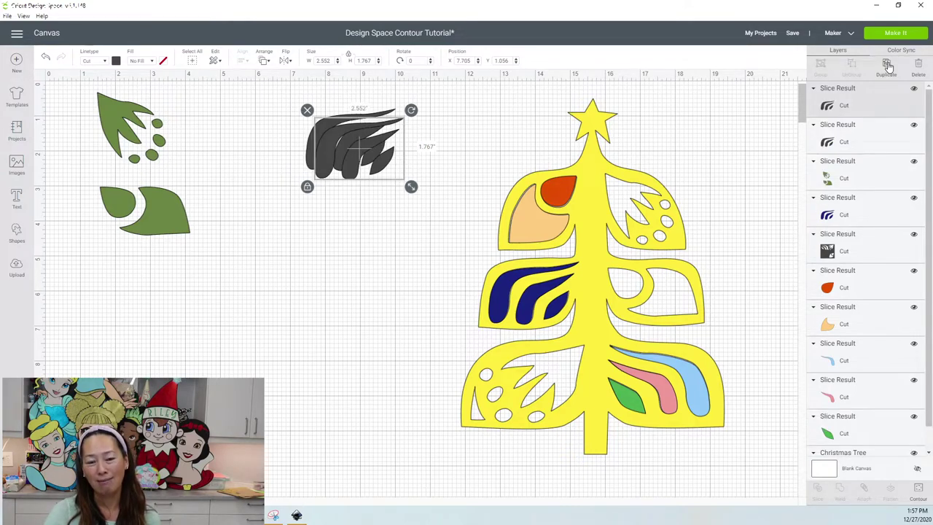
left_click(887, 65)
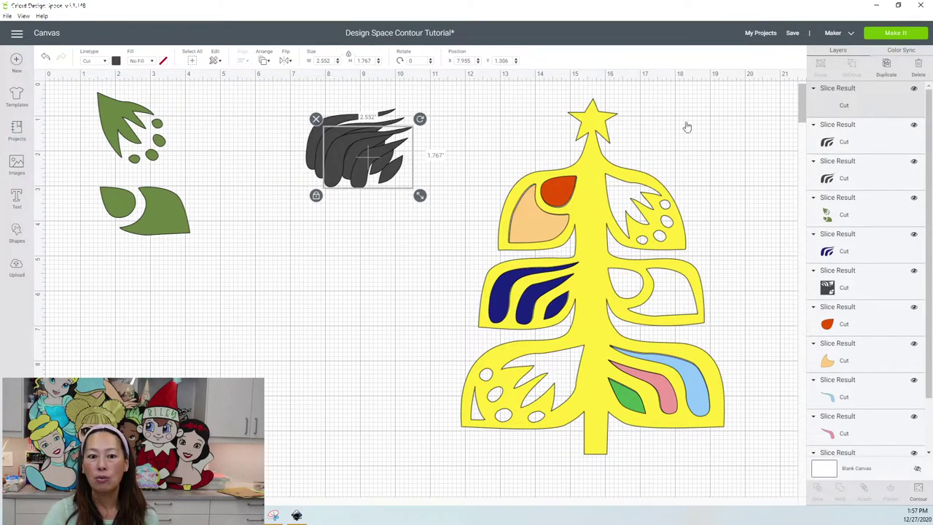
left_click_drag(368, 132, 344, 262)
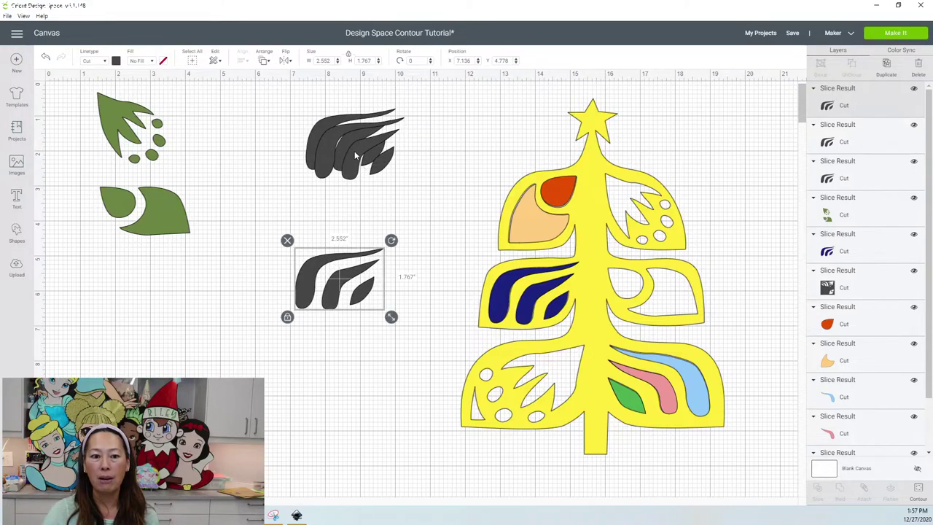
left_click_drag(354, 155, 336, 217)
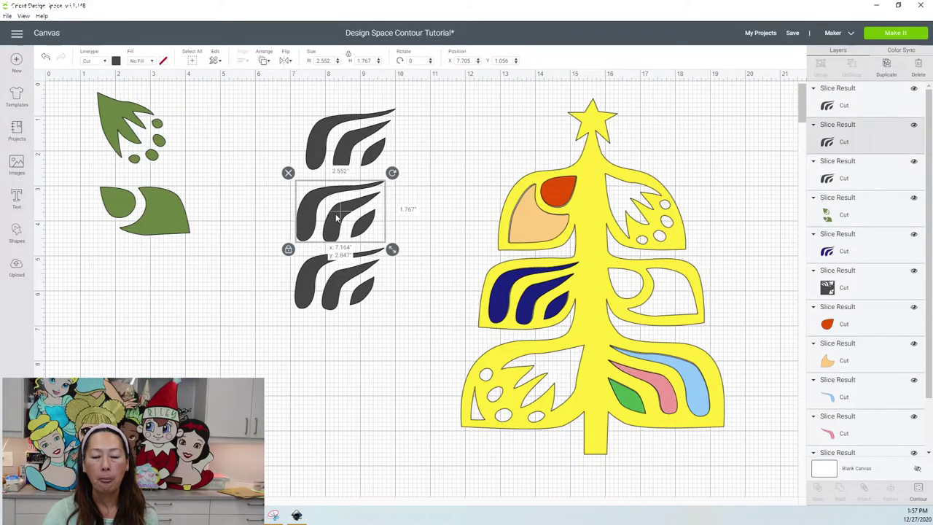
Hide the large swoosh and small leaf contours on the middle copy, keeping only the middle leaf
left_click(920, 488)
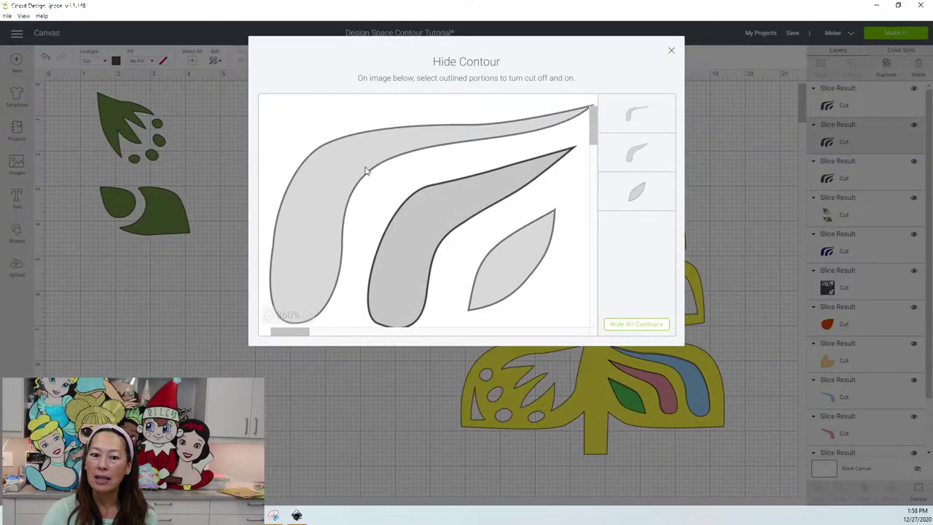
left_click(638, 195)
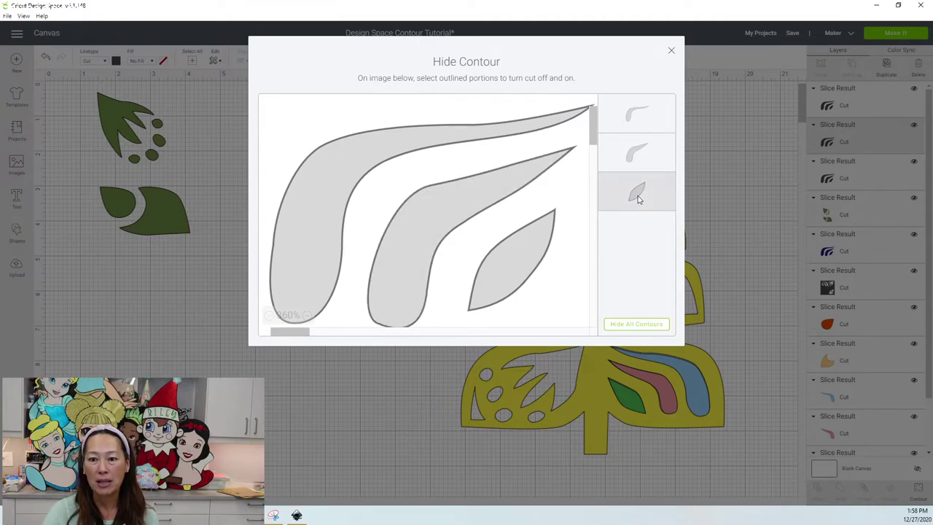
left_click(643, 114)
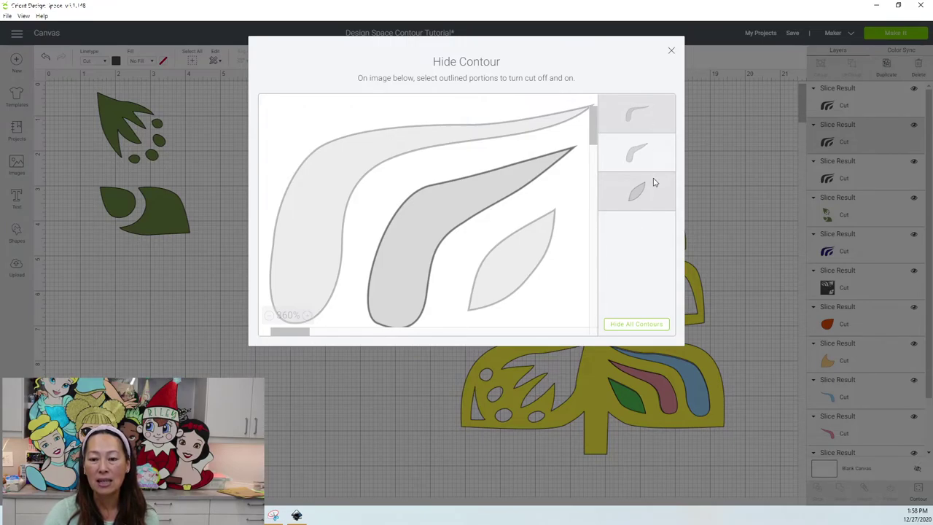
left_click(672, 52)
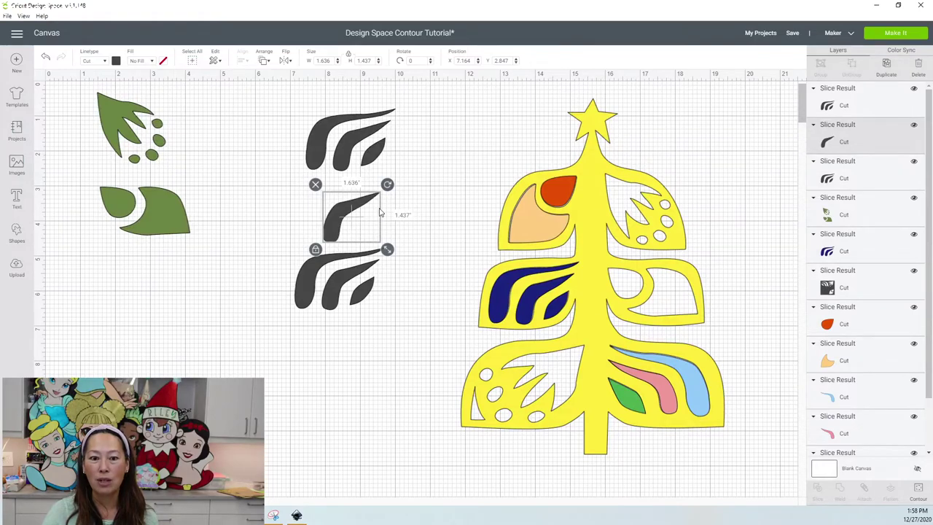
Reduce the top swoosh copy to just the large swoosh by hiding both leaf contours
left_click(363, 133)
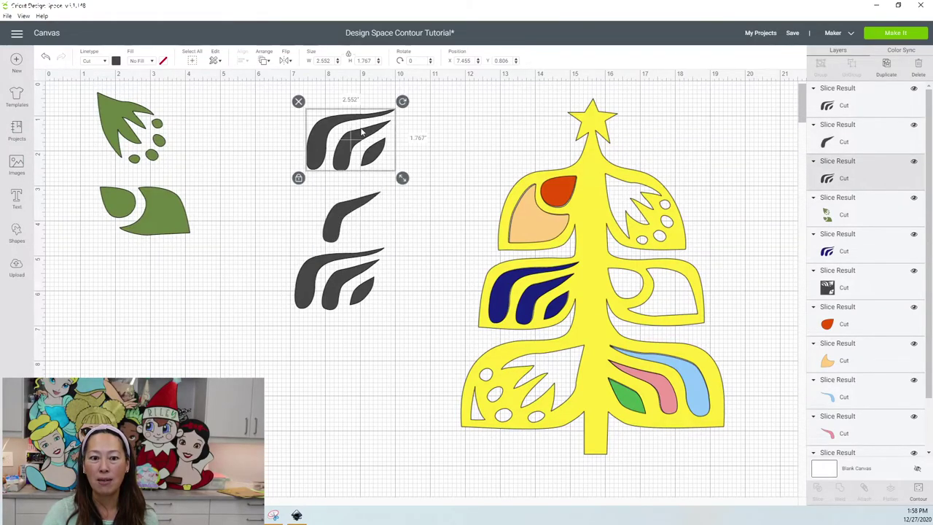
left_click(920, 489)
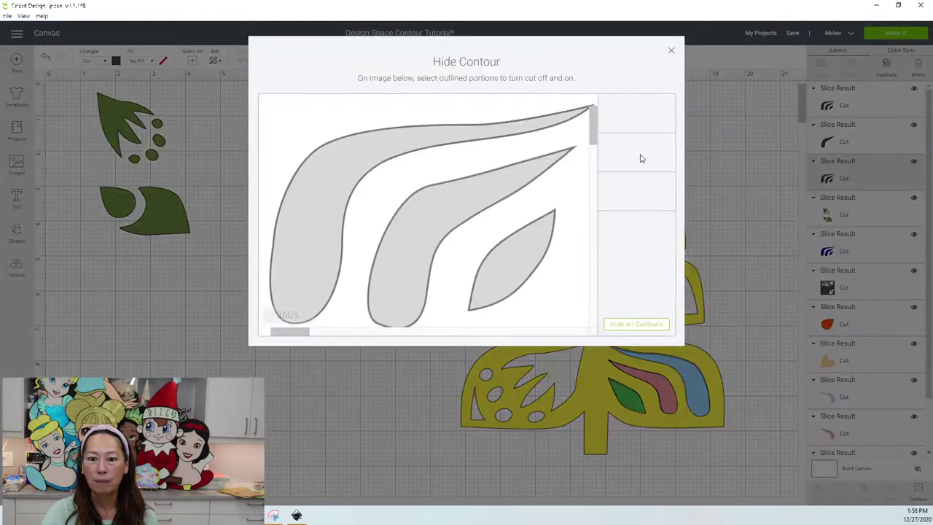
left_click(641, 158)
left_click(644, 194)
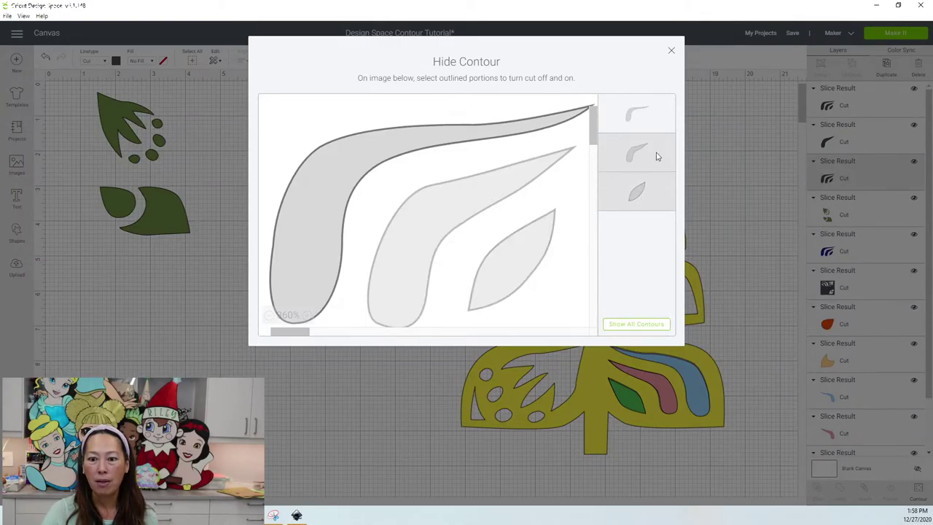
left_click(672, 52)
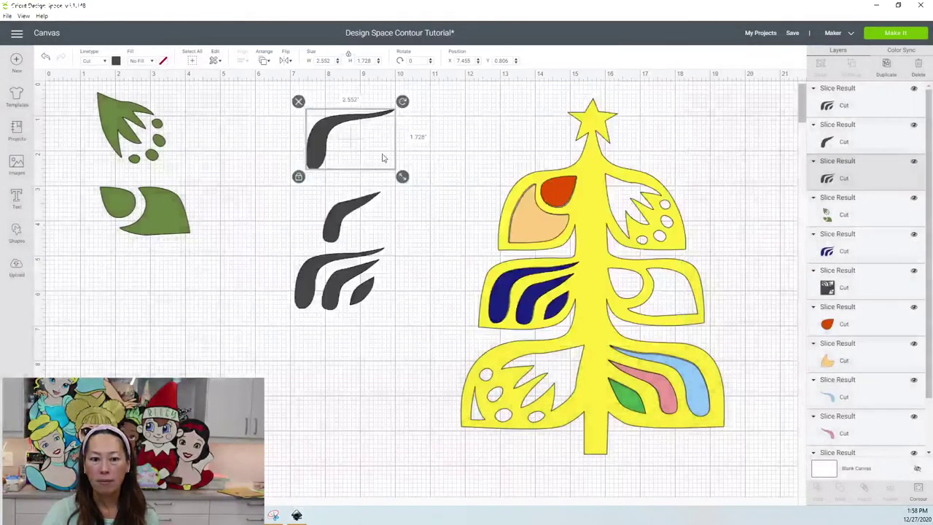
Reduce the bottom swoosh copy to just the small leaf by hiding the swoosh and middle leaf
left_click(368, 292)
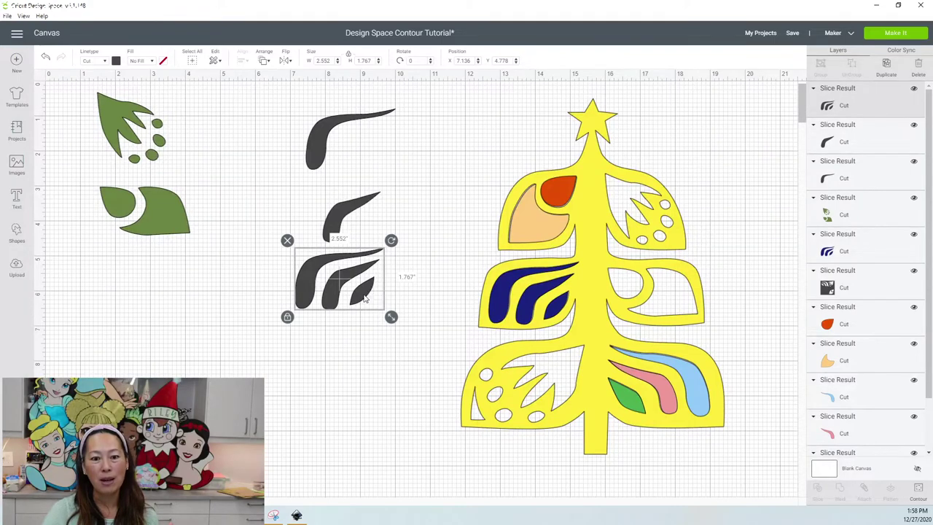
left_click(919, 489)
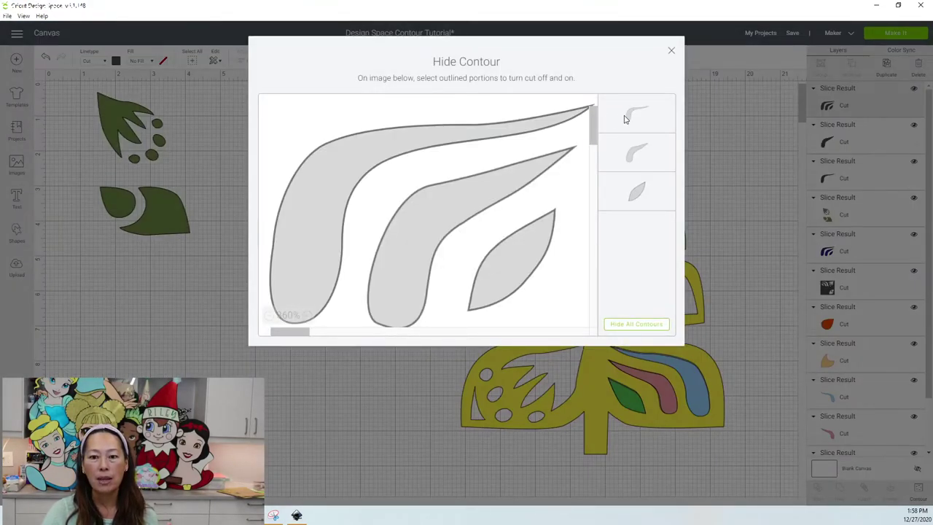
left_click(629, 115)
left_click(473, 193)
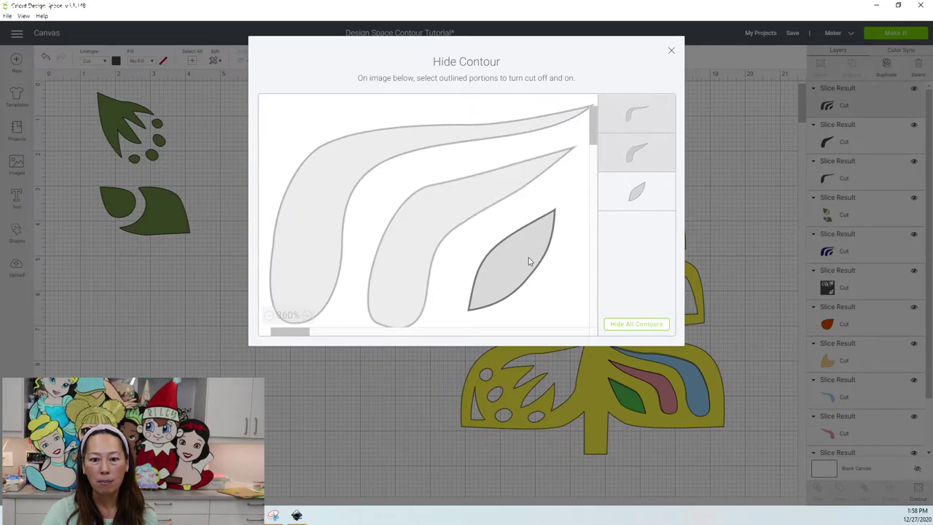
left_click(673, 54)
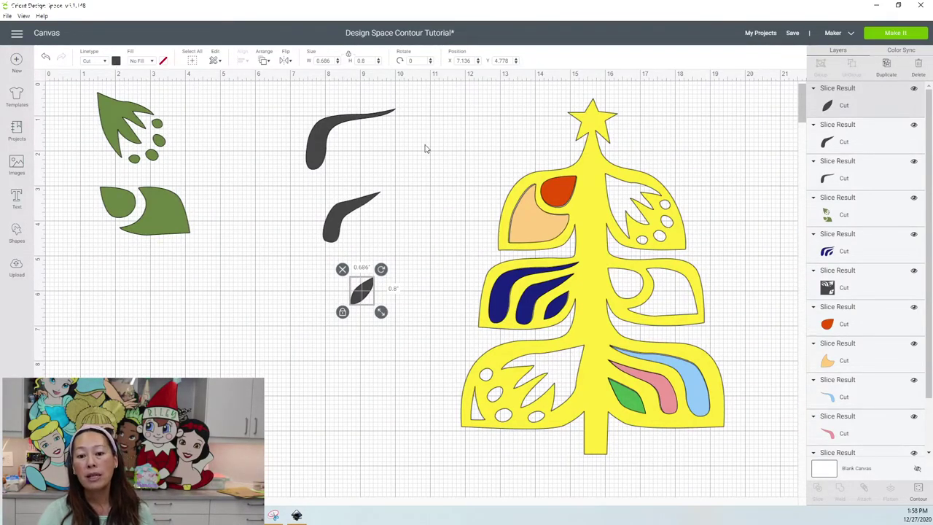
left_click_drag(375, 121, 354, 140)
left_click_drag(342, 226, 324, 169)
mouse_move(372, 128)
left_mouse_down()
mouse_move(383, 150)
mouse_move(369, 130)
left_mouse_up()
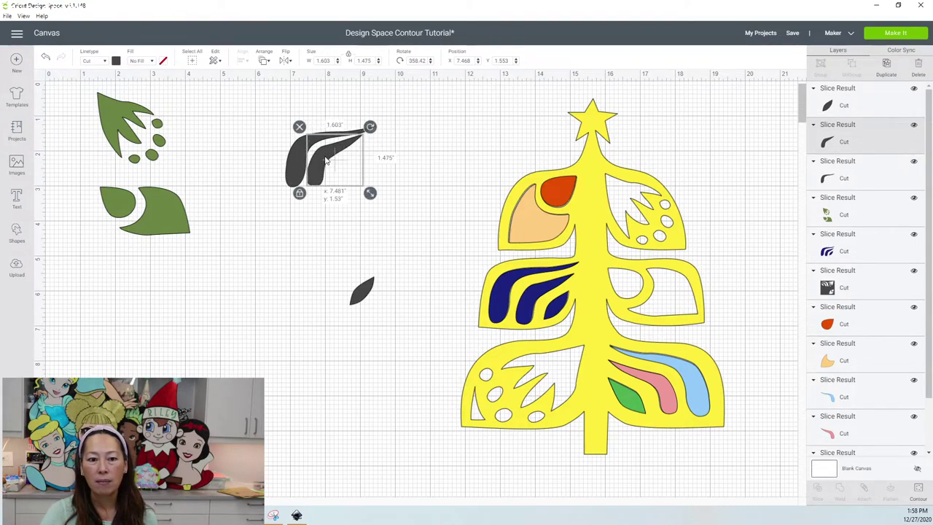
left_click_drag(329, 162, 326, 163)
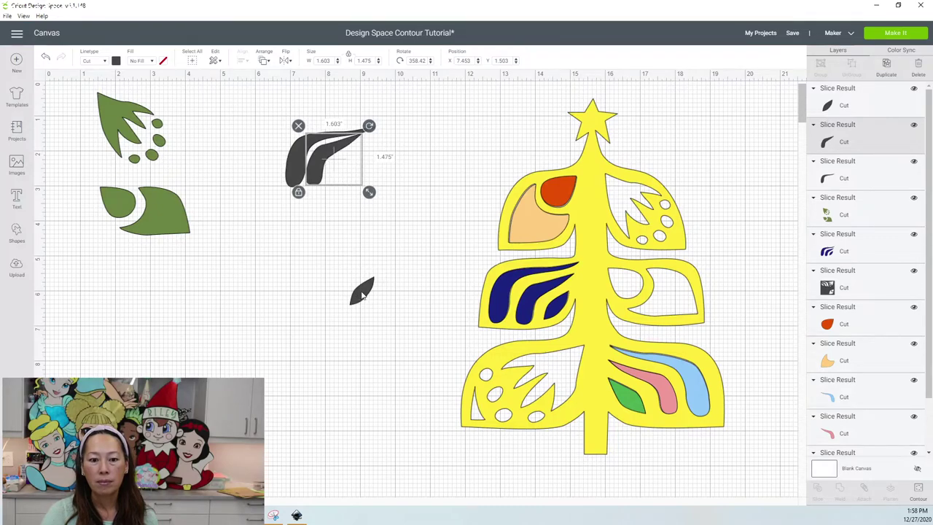
left_click_drag(362, 292, 338, 167)
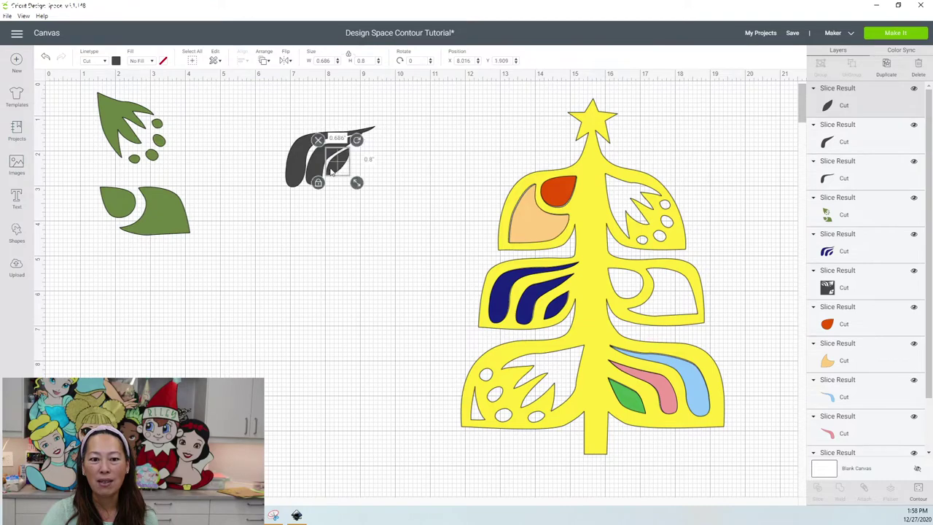
left_click(344, 251)
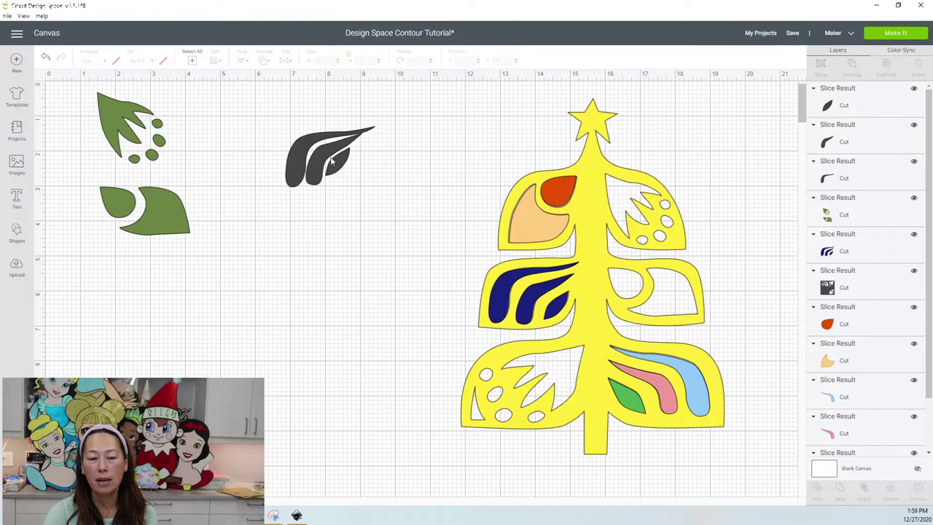
Send the design to mat preparation and hide the square leaf block on mat 1
left_click(894, 34)
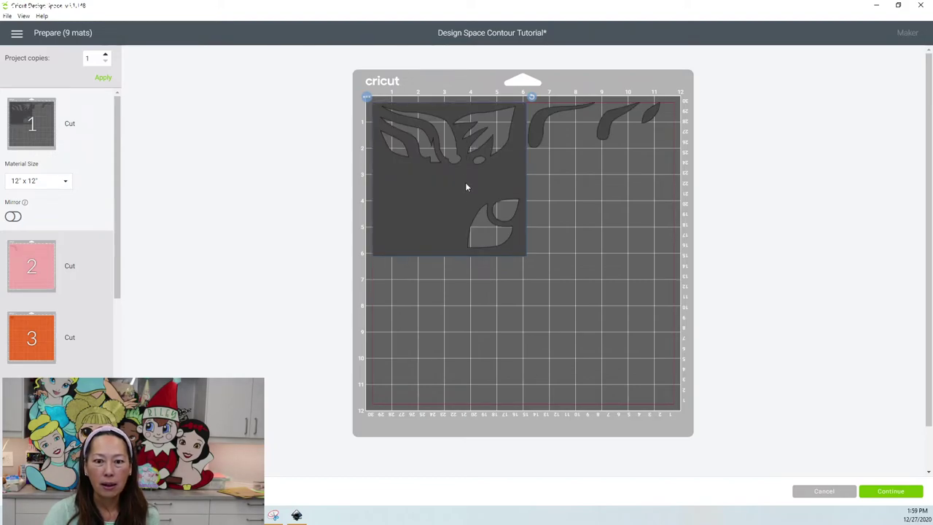
left_click_drag(467, 188, 509, 279)
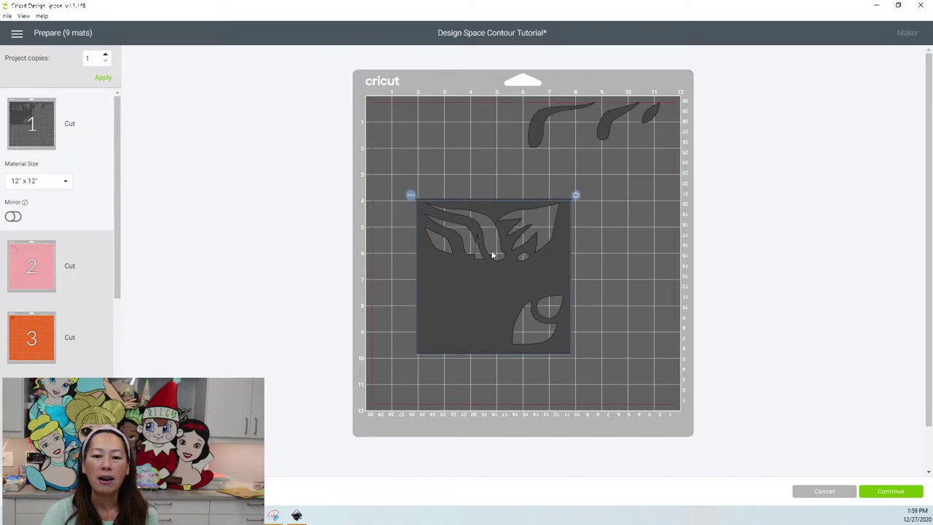
left_click(411, 196)
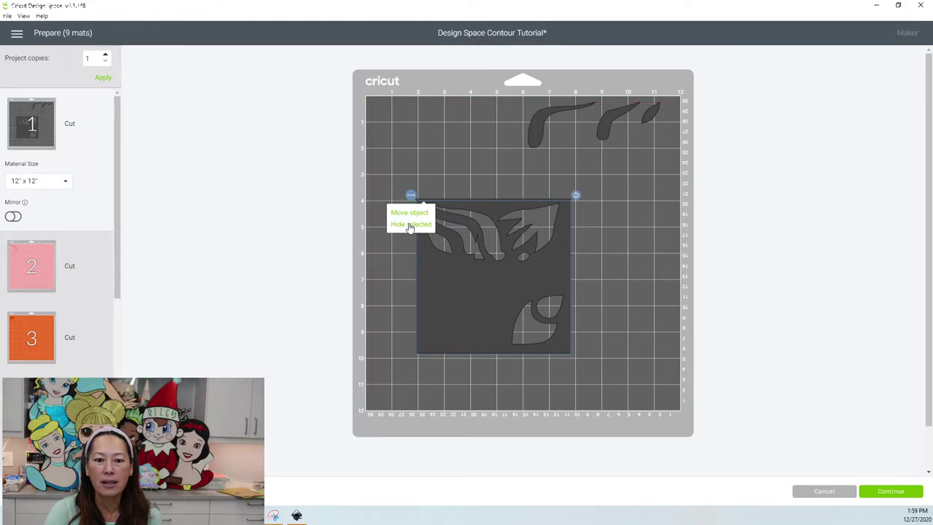
left_click(409, 224)
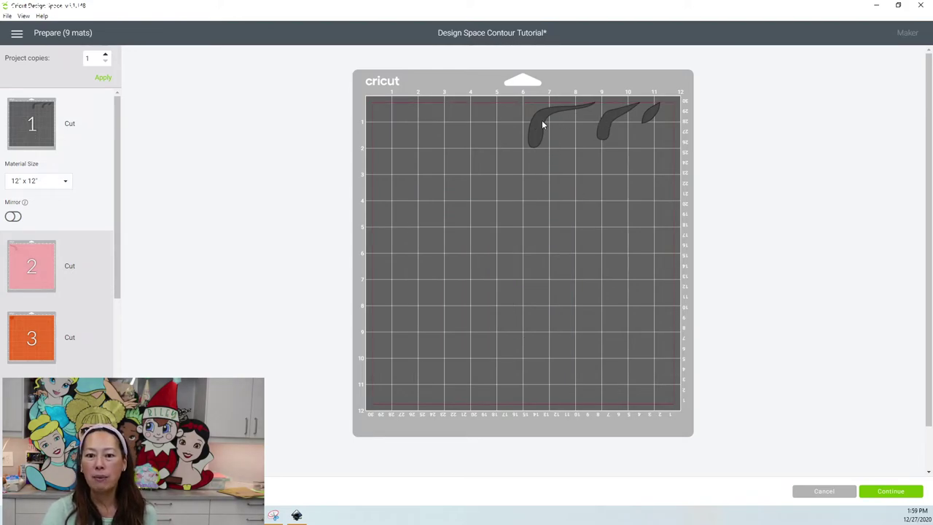
Cluster the two swooshes and the small leaf in mat 1's top-left corner
left_click_drag(542, 124, 317, 110)
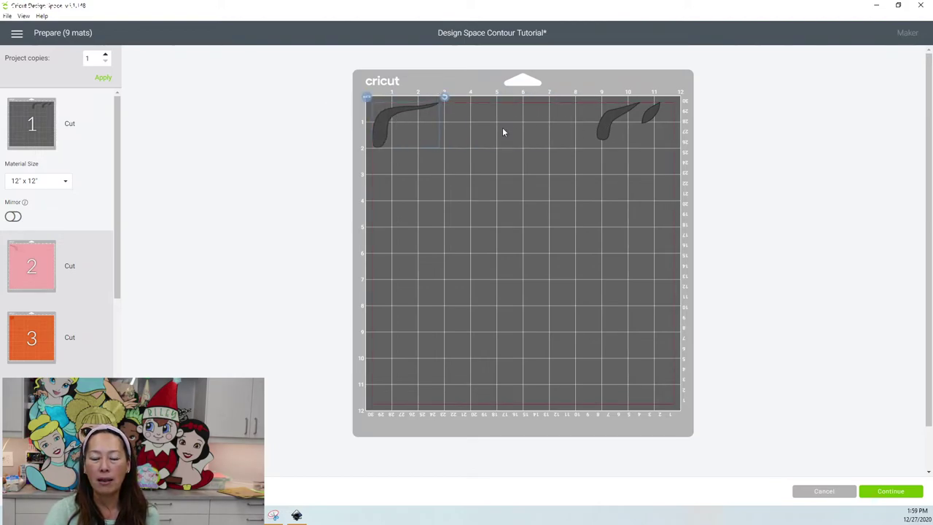
left_click_drag(503, 132, 342, 139)
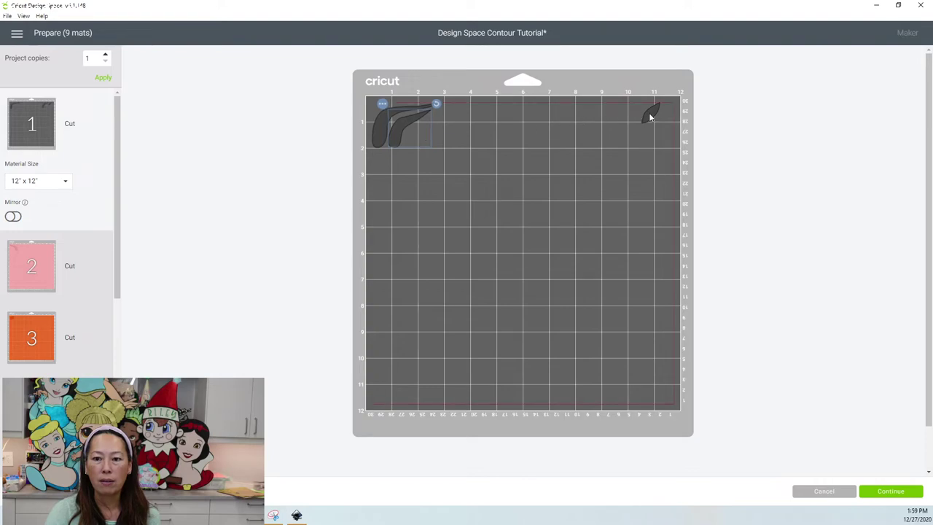
left_click_drag(651, 117, 378, 144)
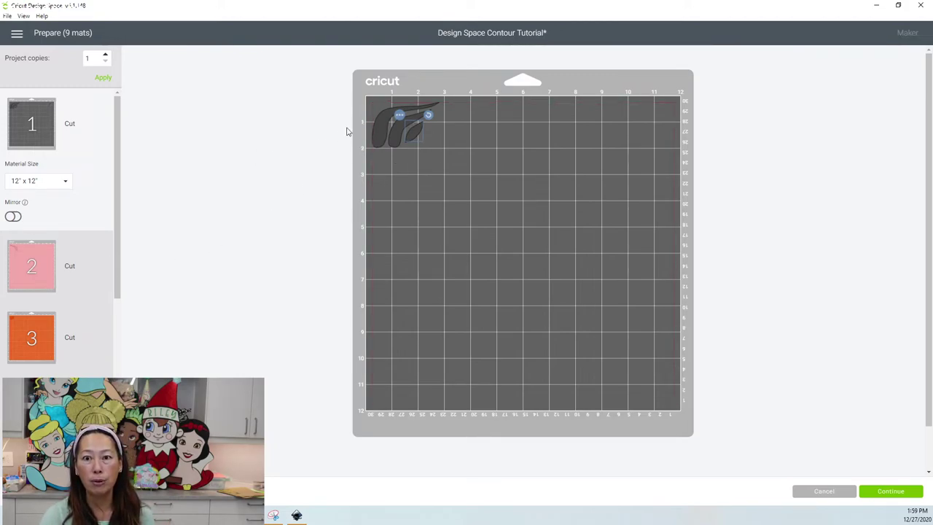
Look through the pink, orange, peach and yellow mats in the mat list
left_click(40, 260)
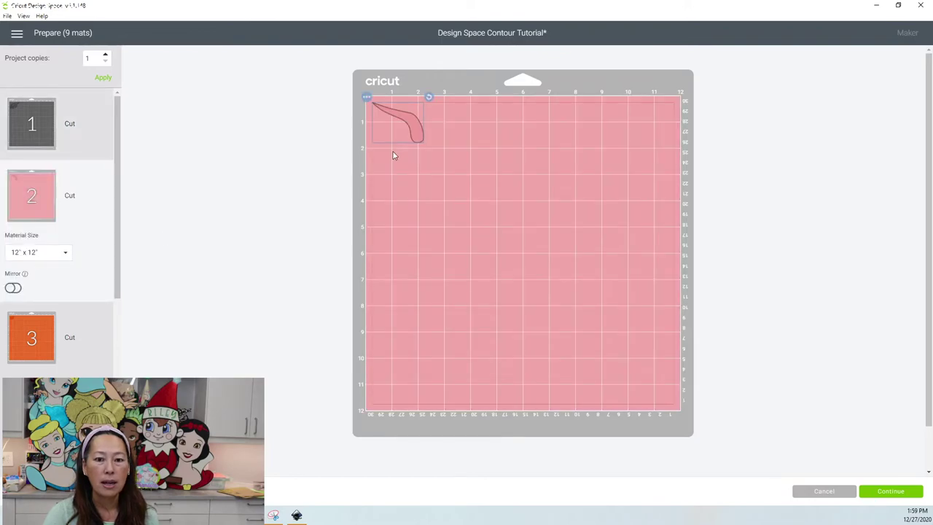
left_click(21, 338)
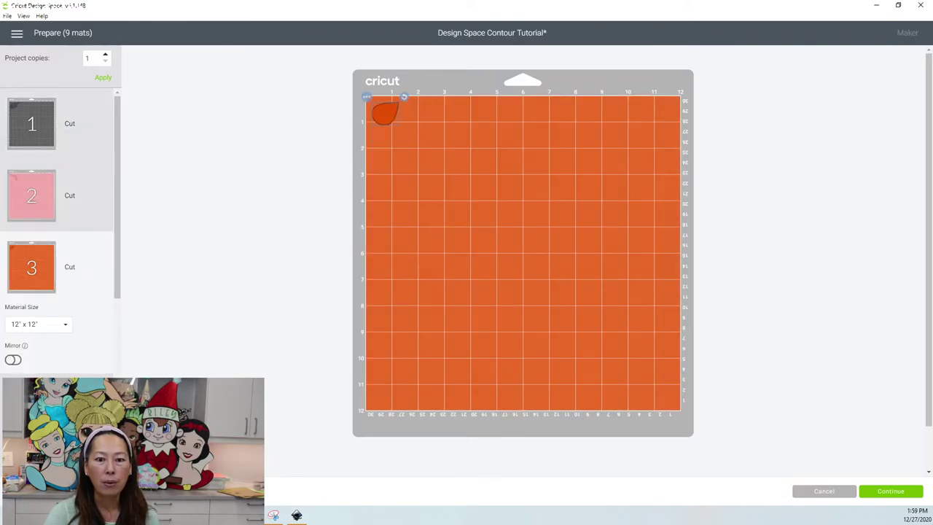
left_click(31, 408)
scroll(42, 311, "down", 3)
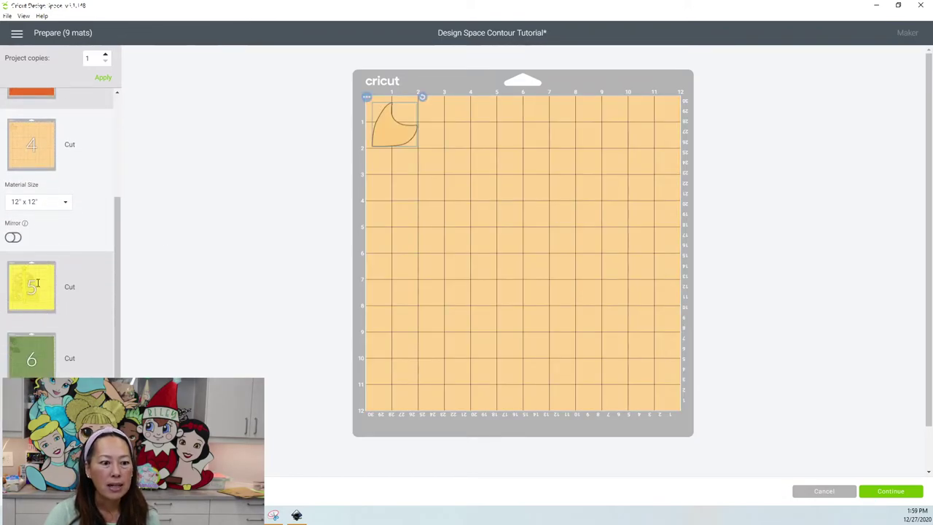
left_click(37, 285)
Bring up the green mat and settle its leaf pieces near the top-left corner
left_click(36, 369)
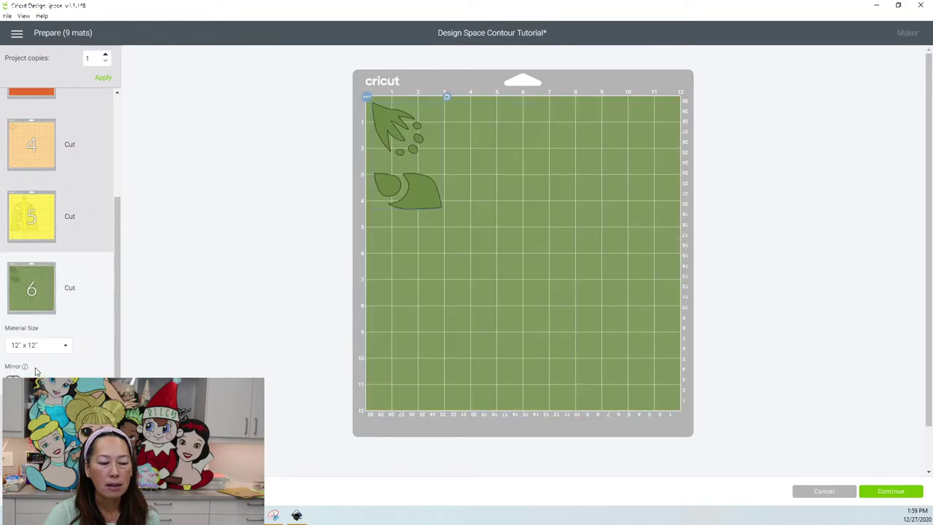
left_click_drag(412, 134, 376, 126)
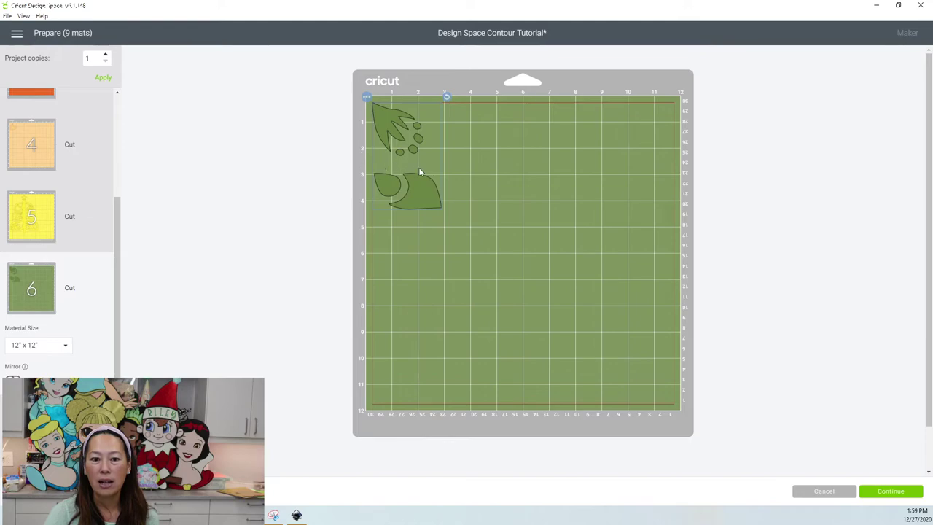
left_click_drag(400, 194, 498, 214)
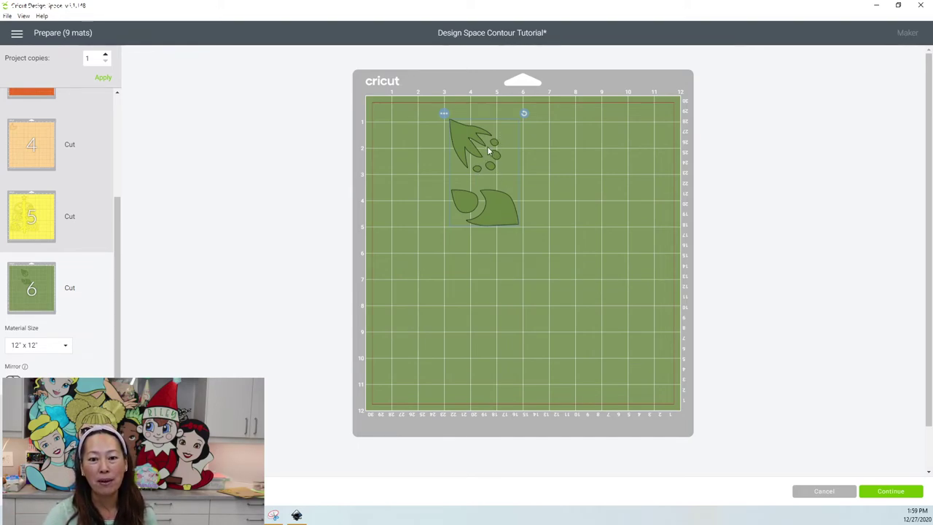
left_click_drag(487, 142, 423, 145)
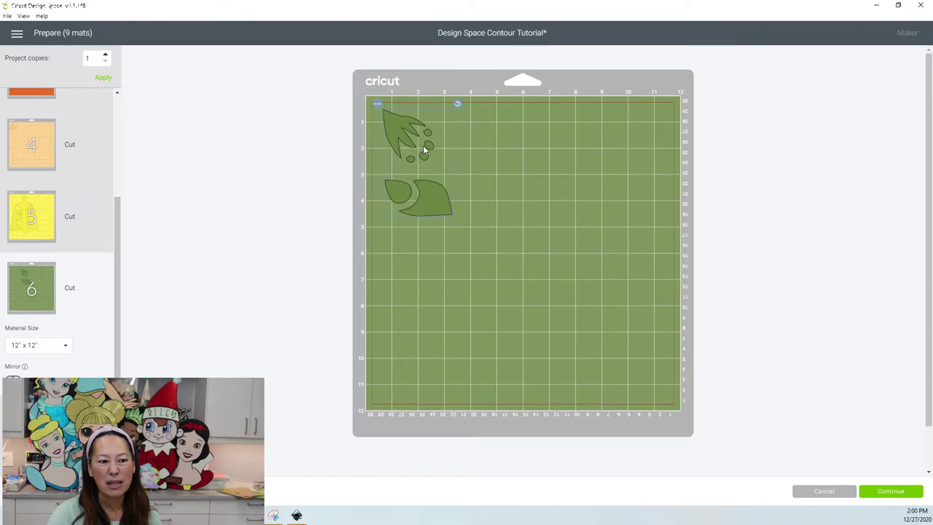
Move the green leaf pieces onto the yellow mat
left_click(373, 104)
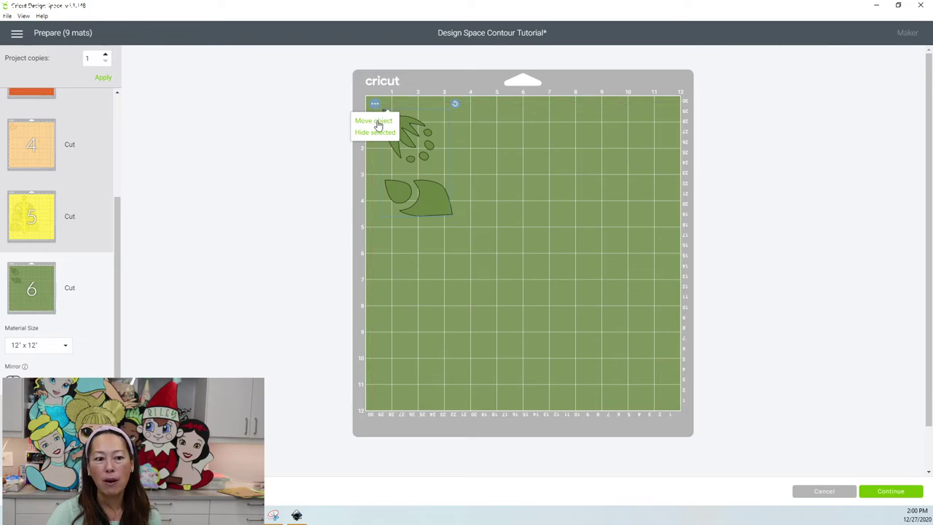
left_click(378, 122)
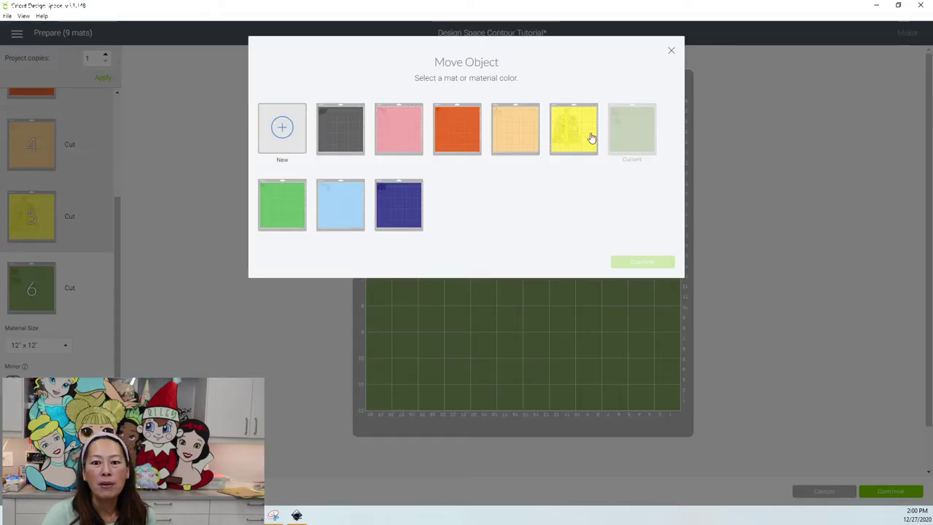
left_click(589, 138)
left_click(629, 264)
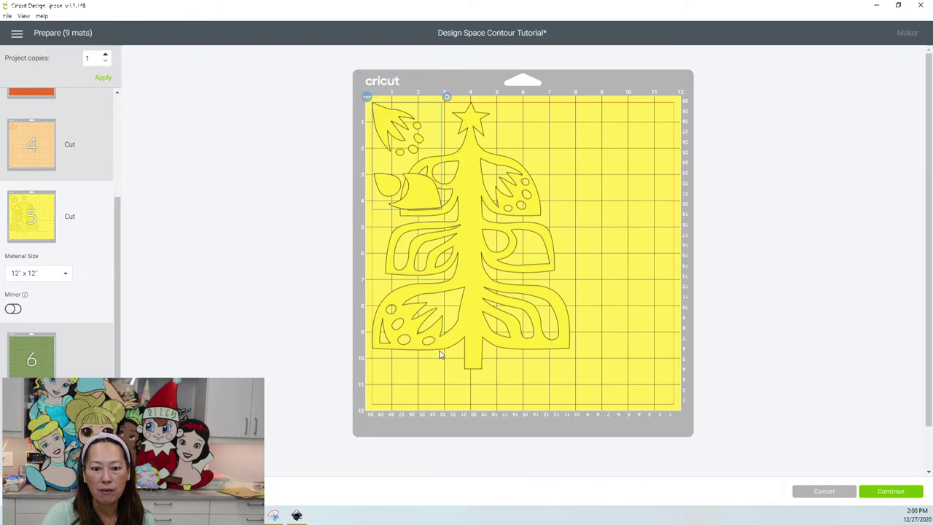
Nudge the tree right and try rotating the leaf pieces 45° before returning them upright
left_click_drag(511, 298, 532, 295)
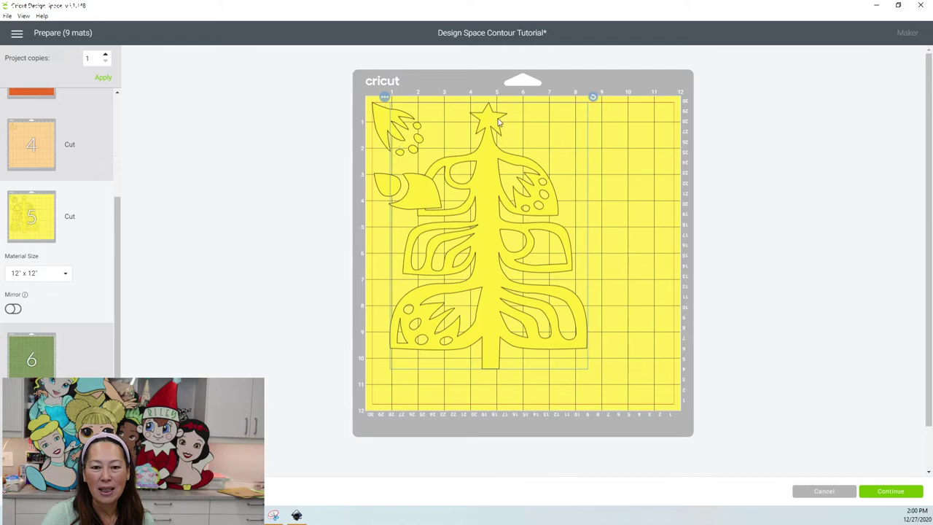
left_click(443, 120)
left_click_drag(445, 95, 437, 158)
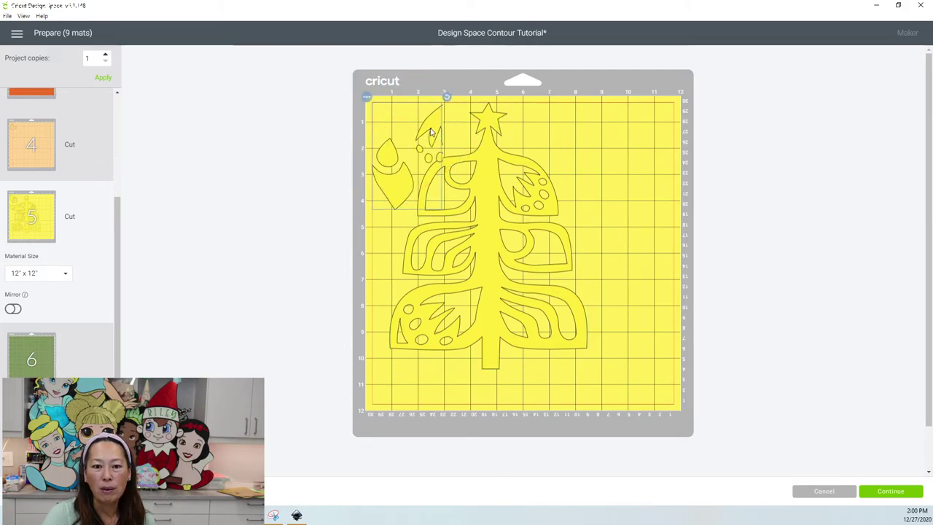
left_click_drag(446, 97, 414, 128)
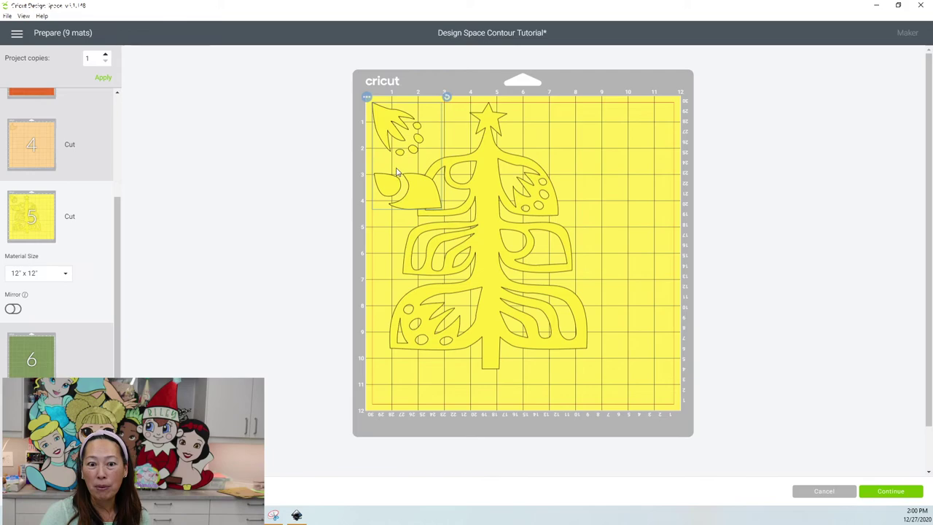
Position the leaf pieces at the yellow mat's top right, just beside the tree
left_click_drag(522, 175, 487, 173)
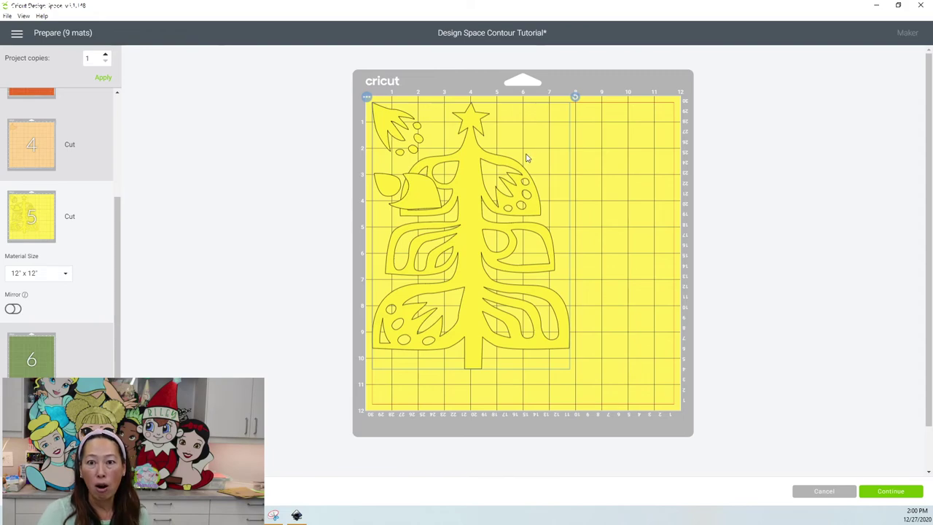
left_click_drag(421, 193, 584, 156)
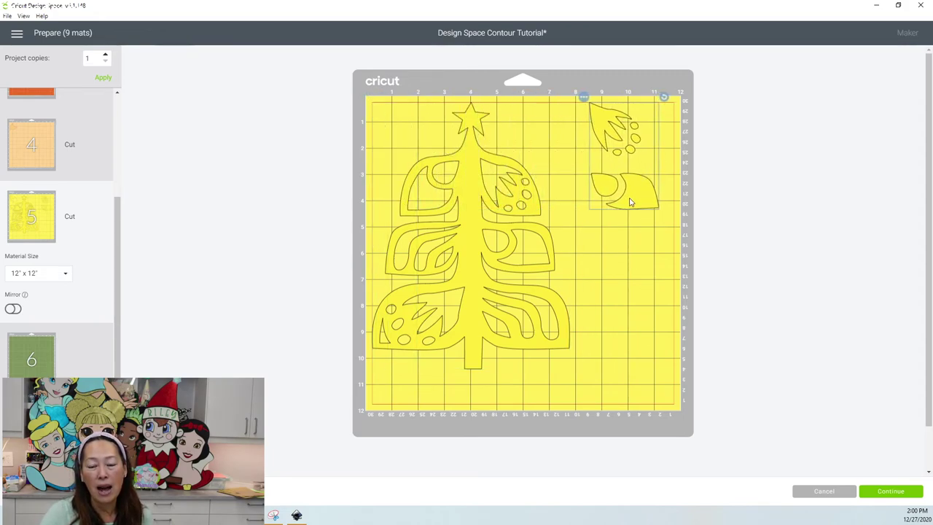
left_click_drag(611, 193, 590, 193)
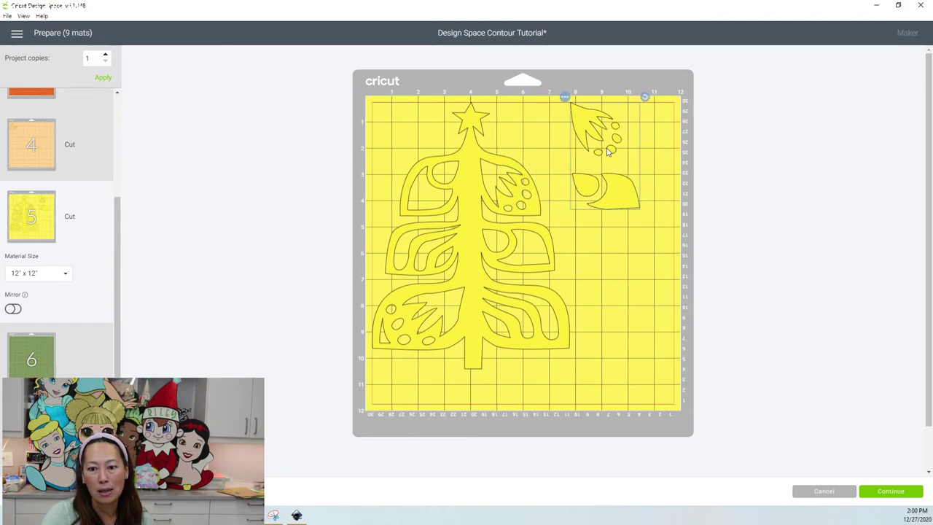
mouse_move(632, 193)
left_mouse_down()
mouse_move(577, 187)
mouse_move(648, 191)
left_mouse_up()
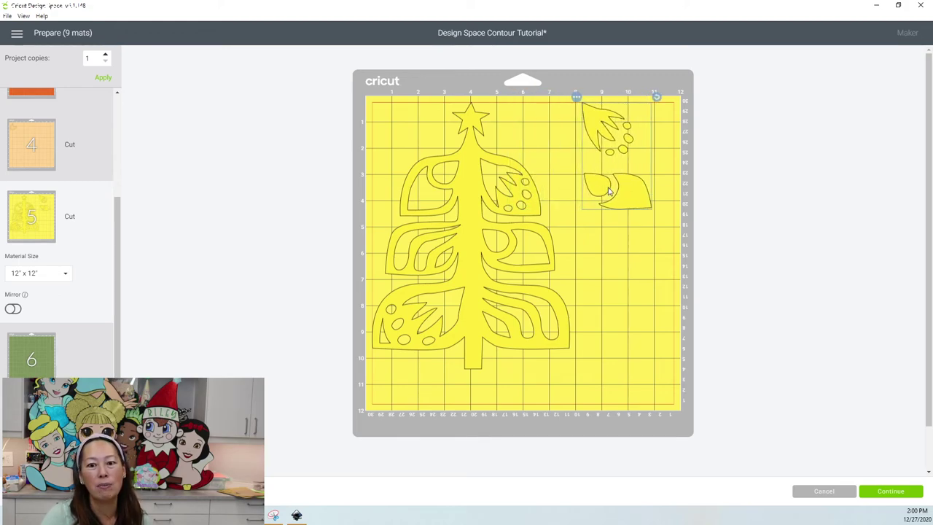